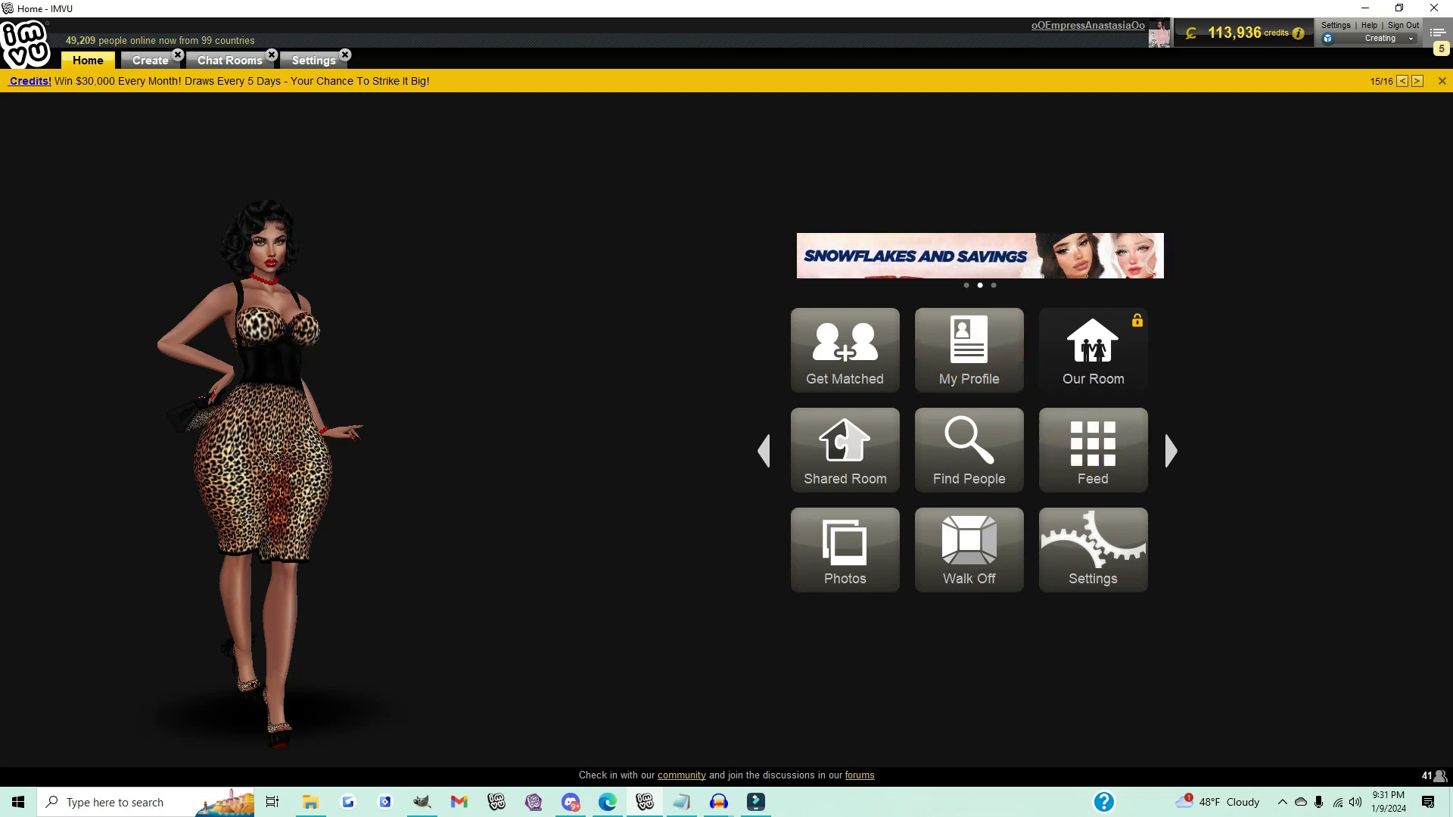
Step: Open chat room creation and name the new room Passionate Lover's Suite Bundle
left_click(229, 60)
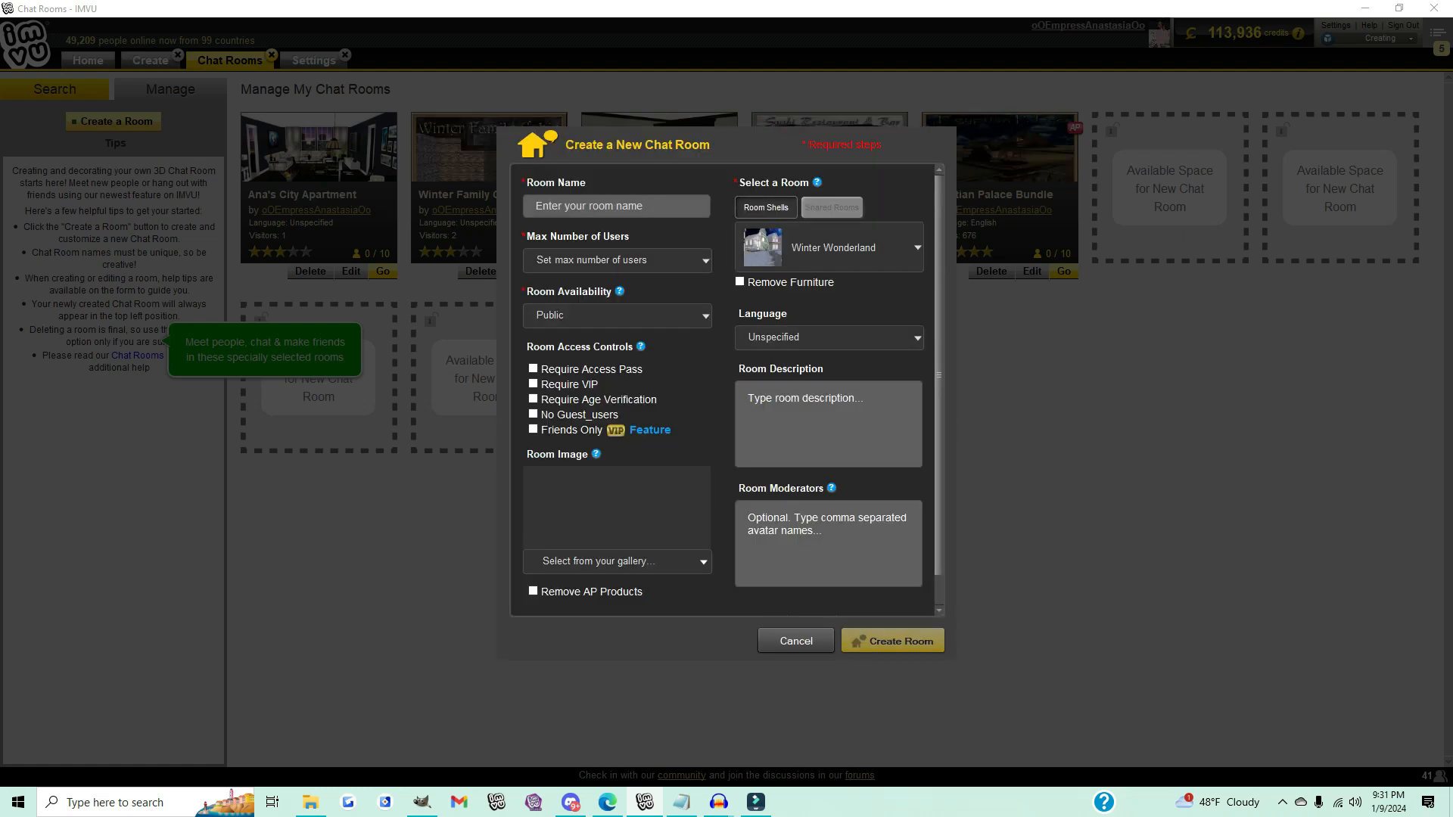
left_click(616, 206)
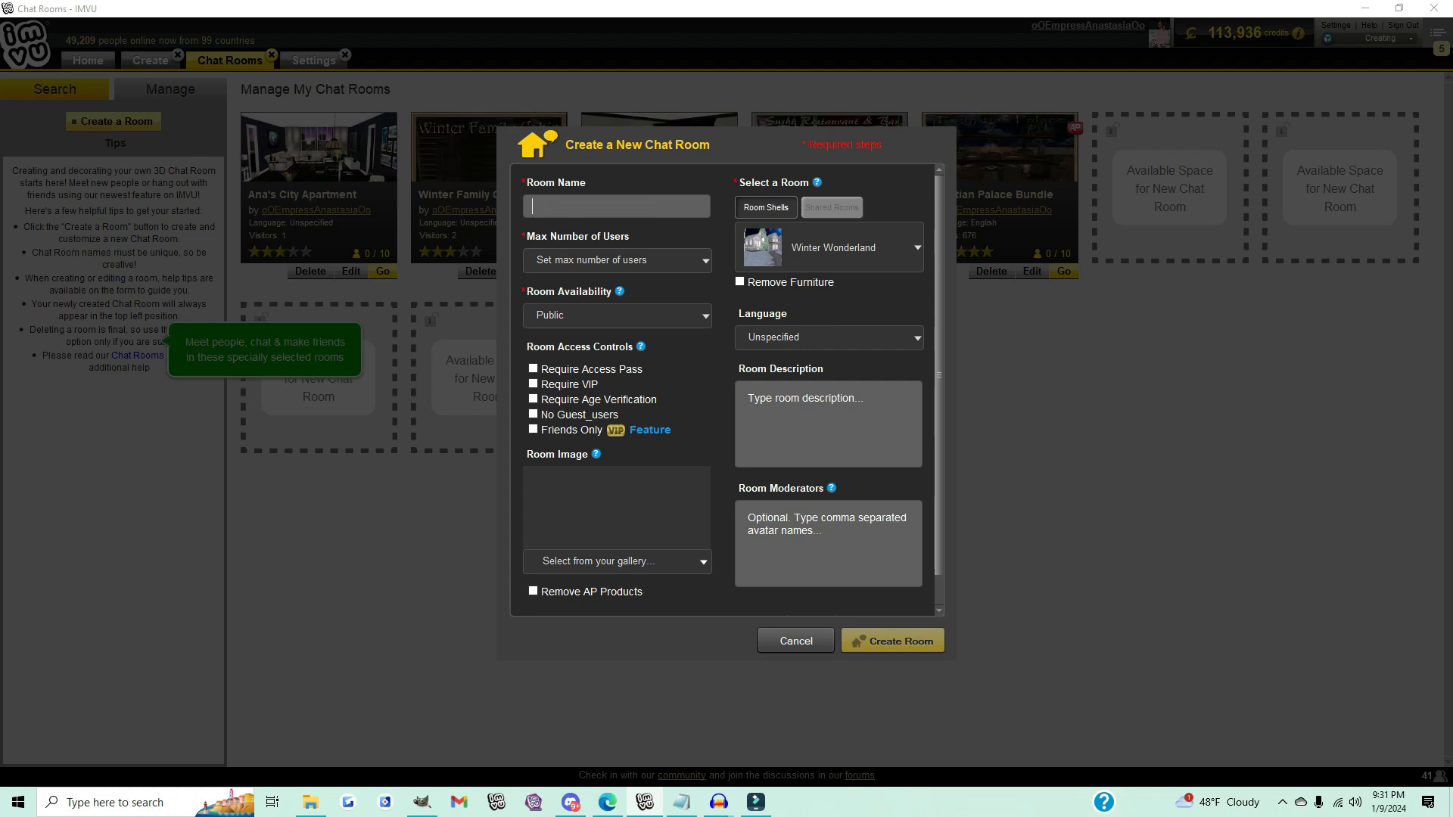
type("Passio")
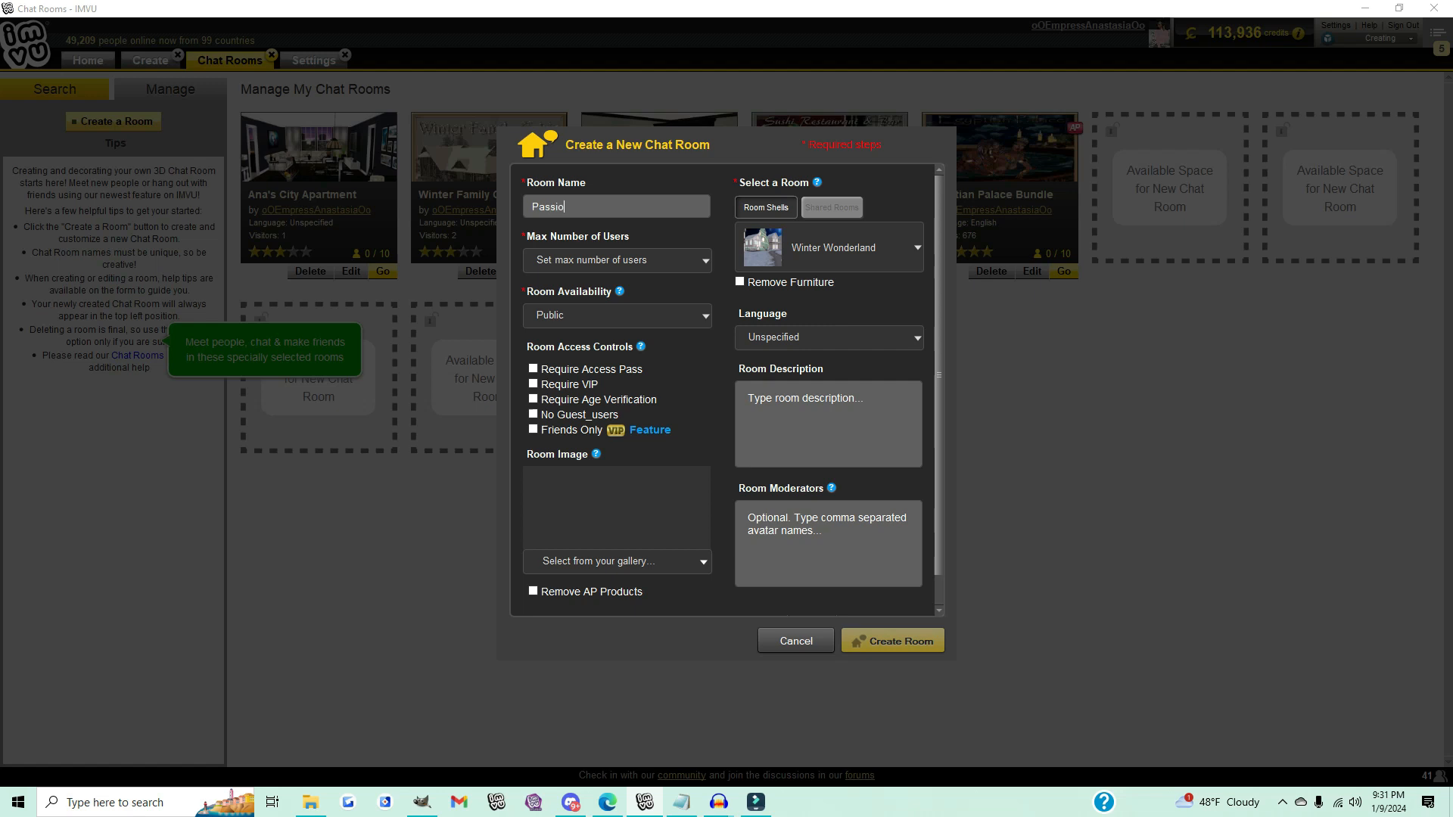
type("nate")
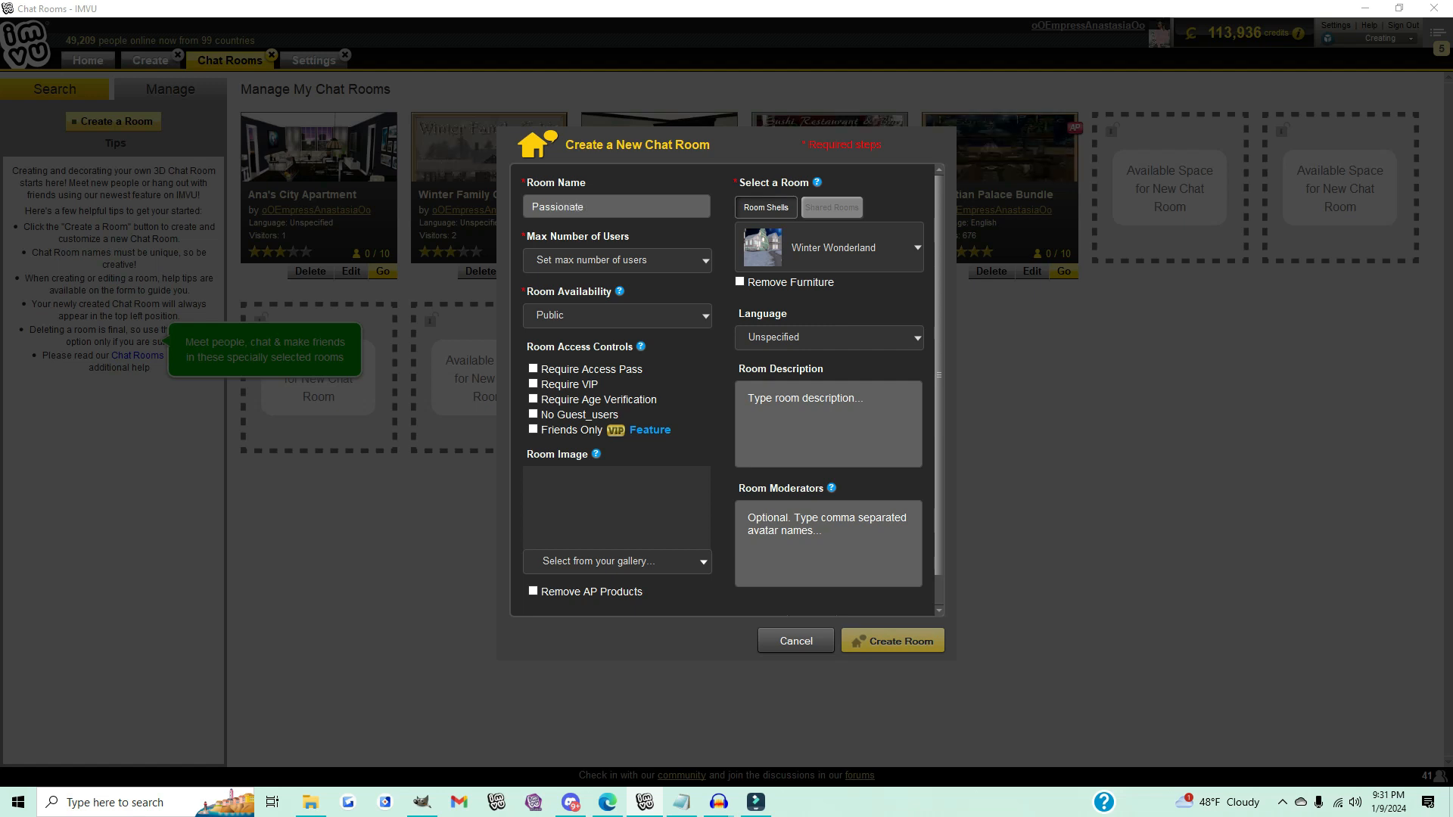
type(" Lover's Suite")
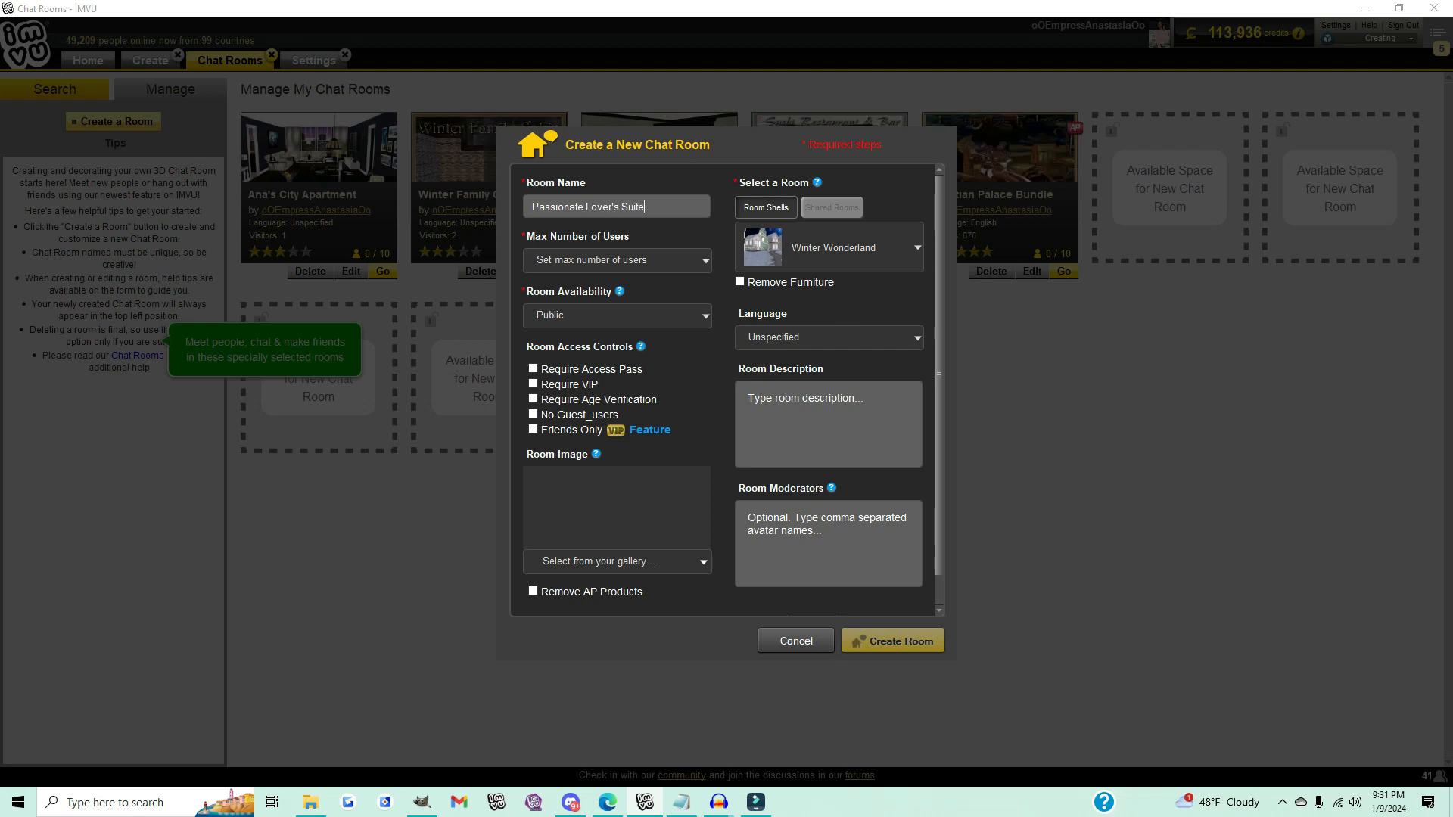
type(" Bundle")
Step: Set the maximum number of users to 10 and require an access pass
left_click(618, 261)
left_click(617, 505)
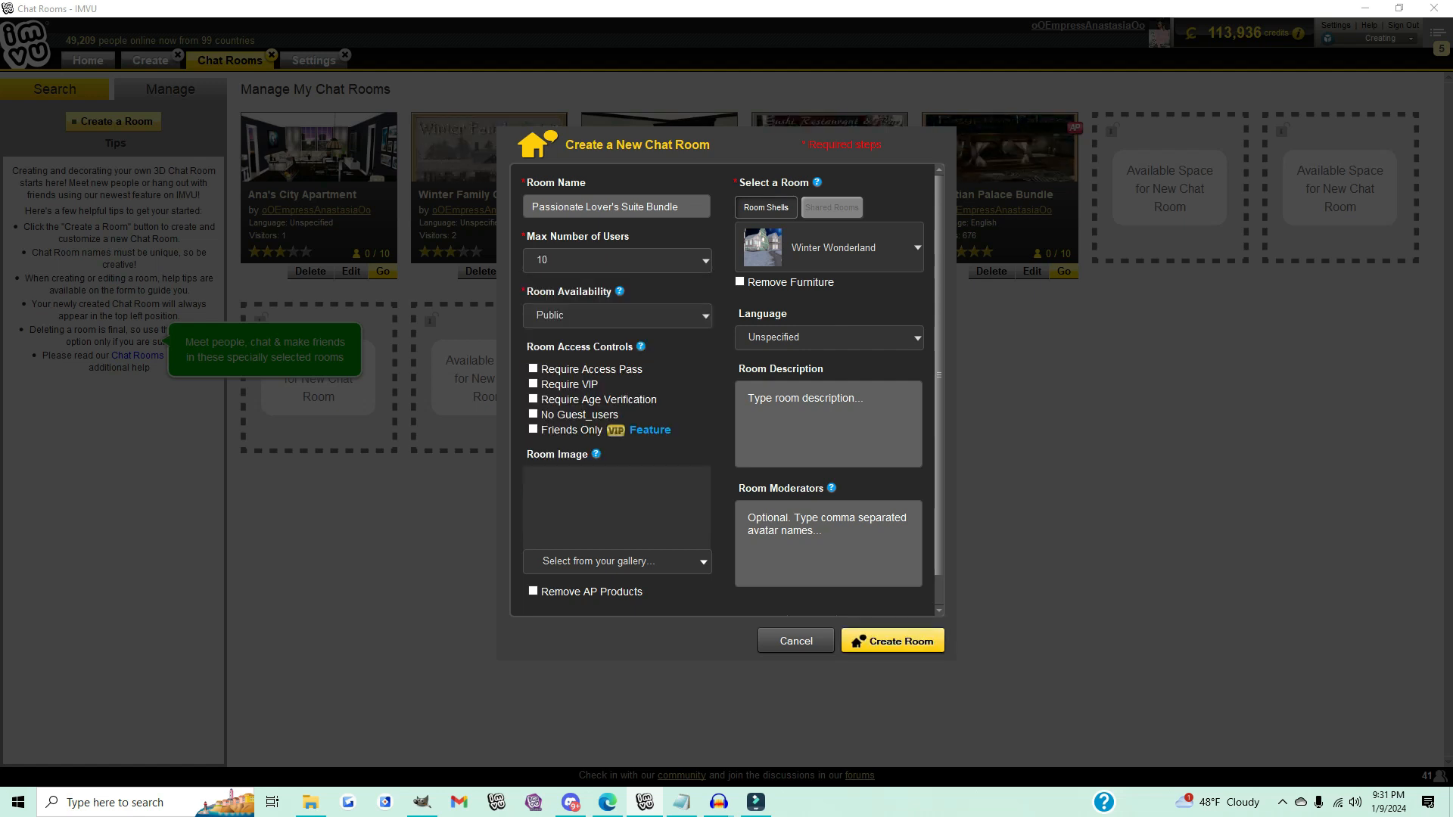
left_click(533, 368)
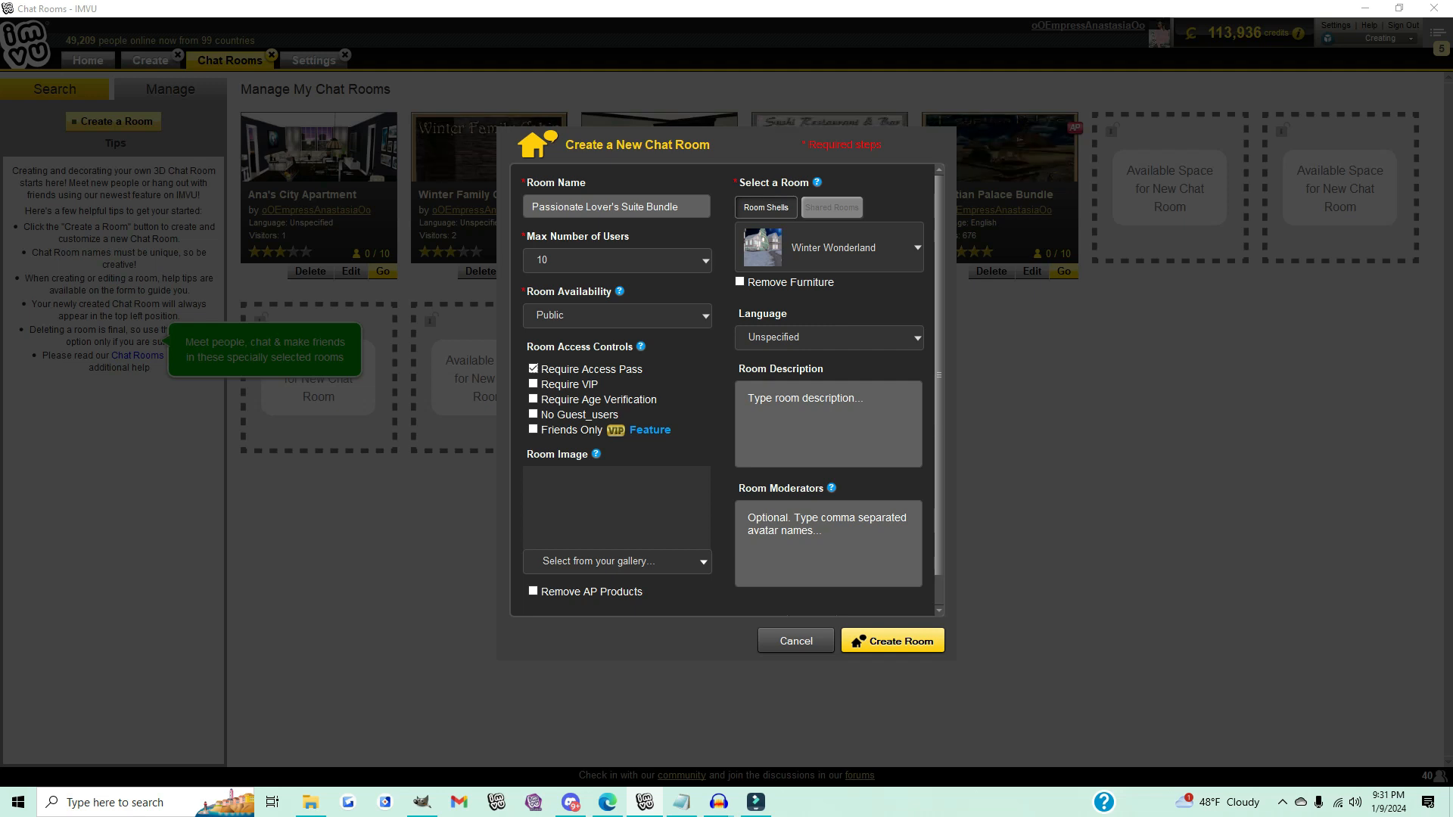
Step: Select Passionate Lover's Suite as the room shell
left_click(917, 247)
left_click_drag(921, 291, 922, 509)
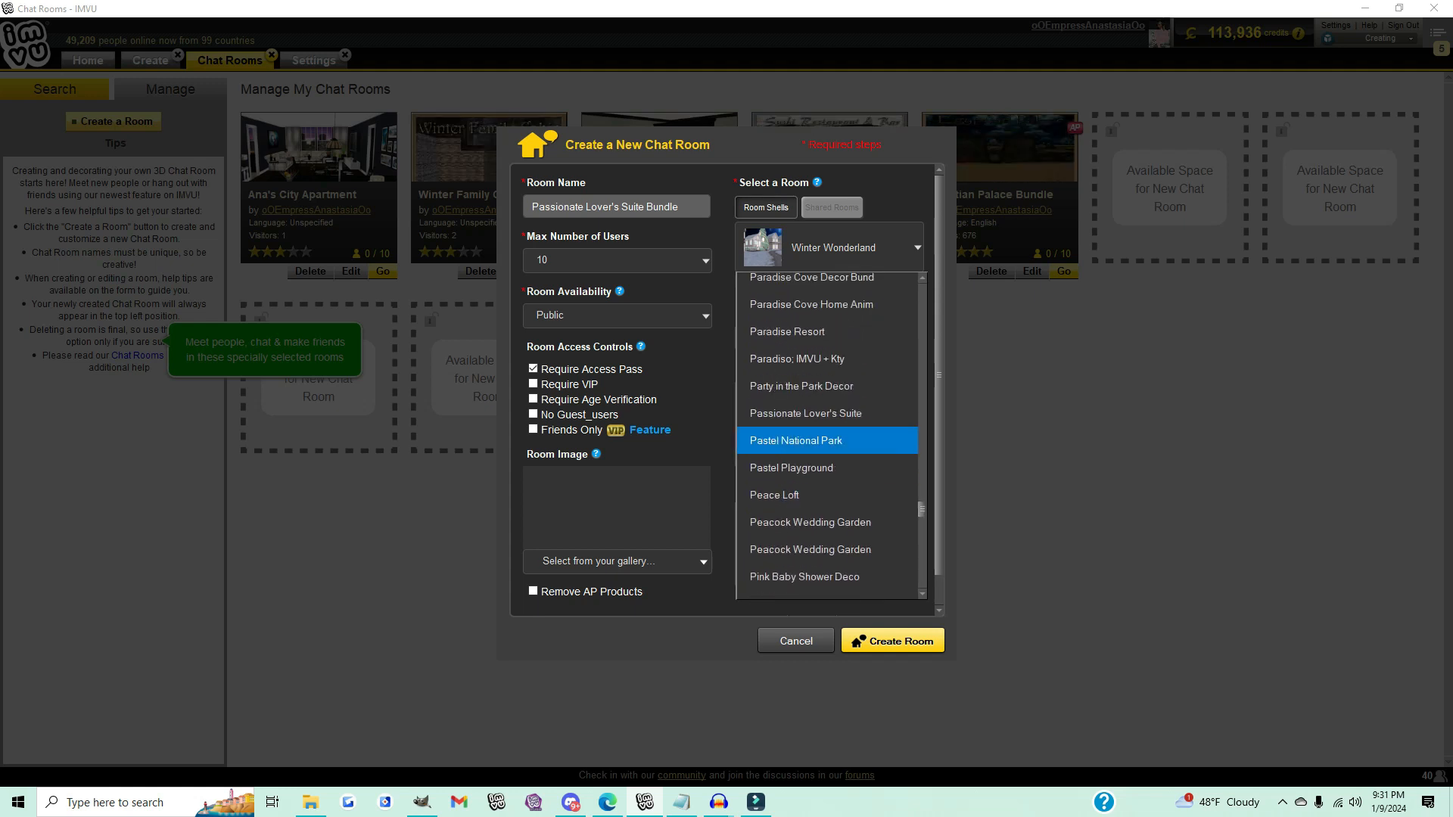
left_click(806, 413)
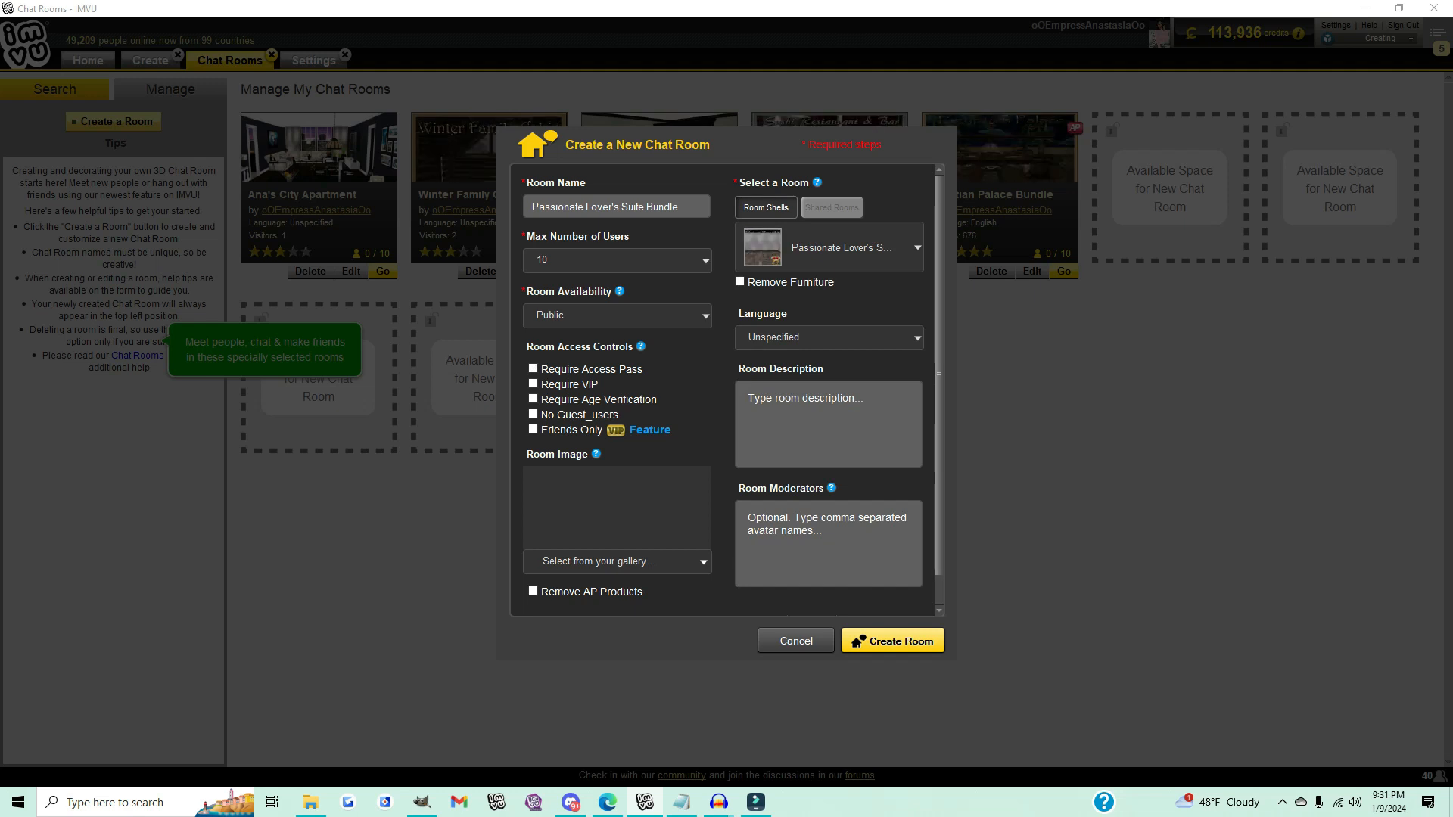
Step: Set the room language to English and create the room
left_click(830, 337)
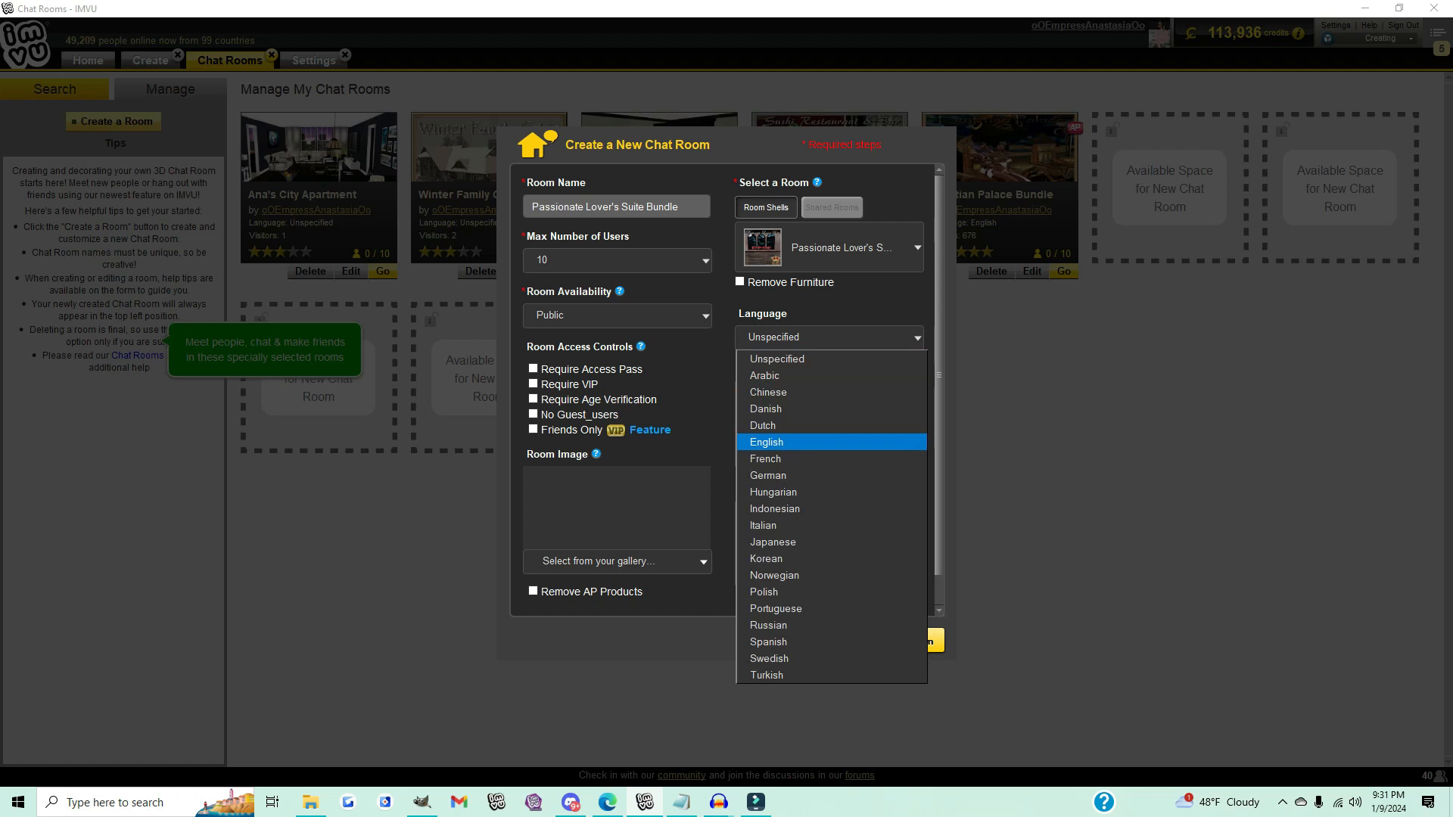
left_click(766, 442)
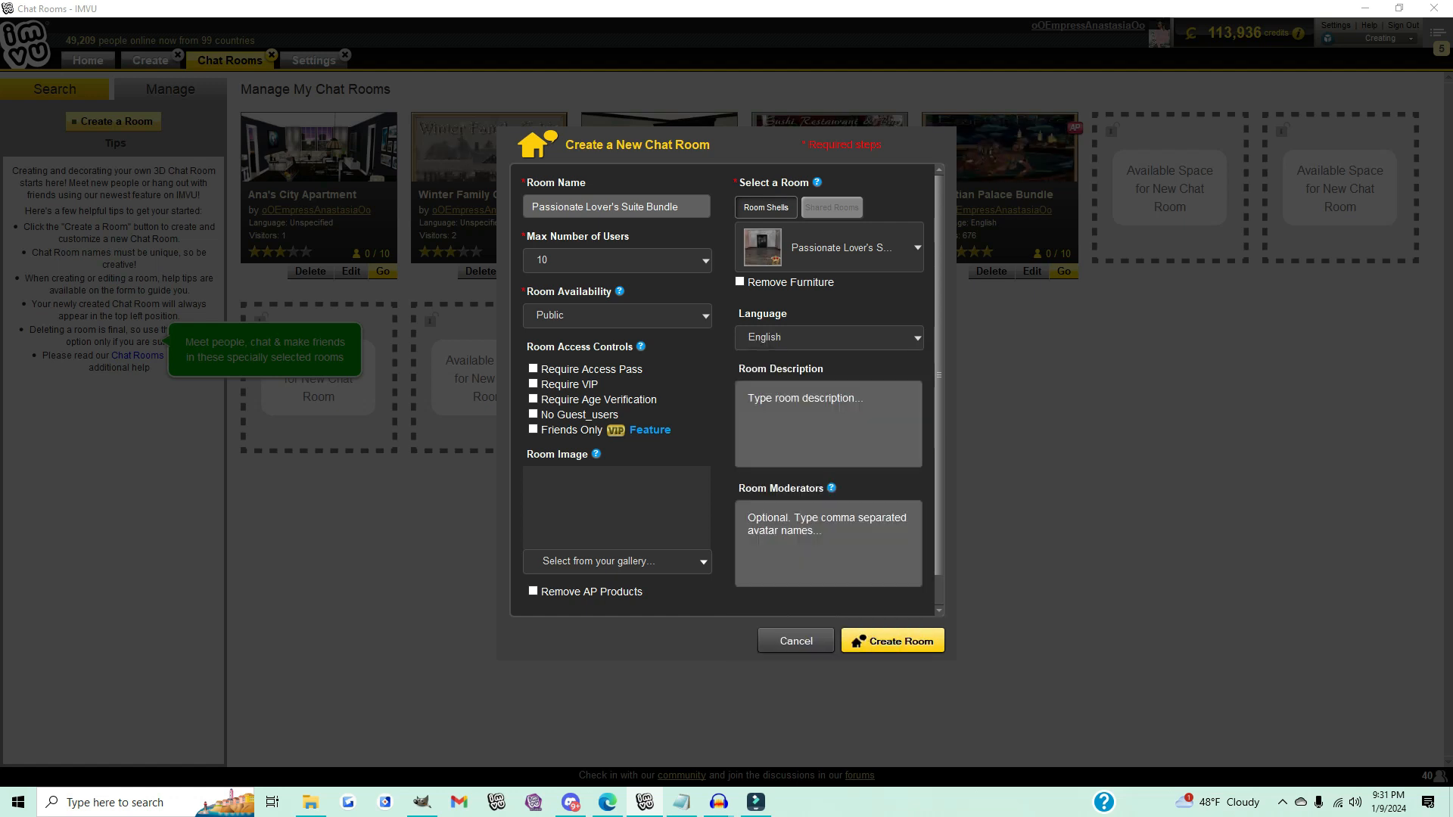
left_click(893, 641)
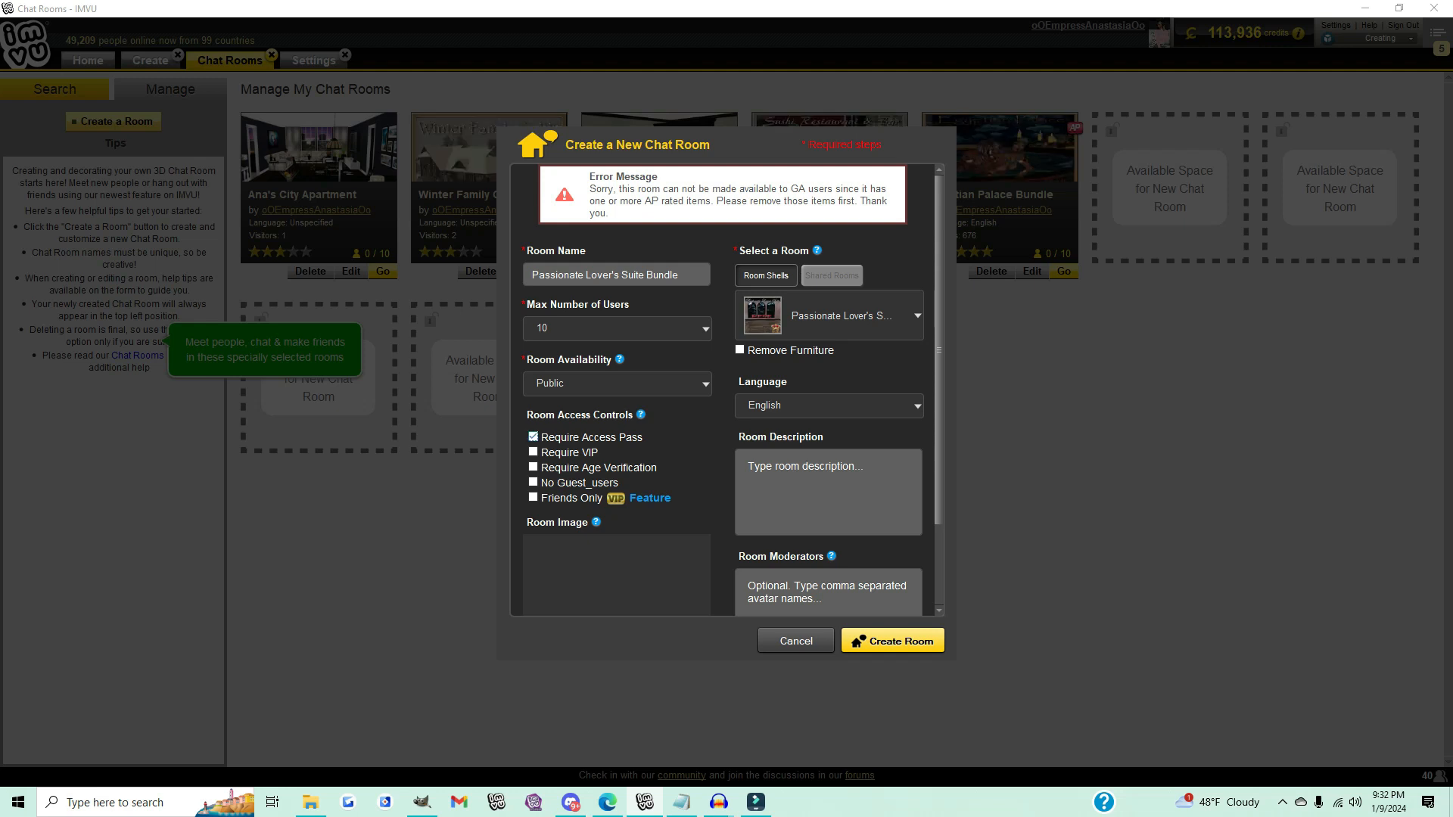
left_click(893, 641)
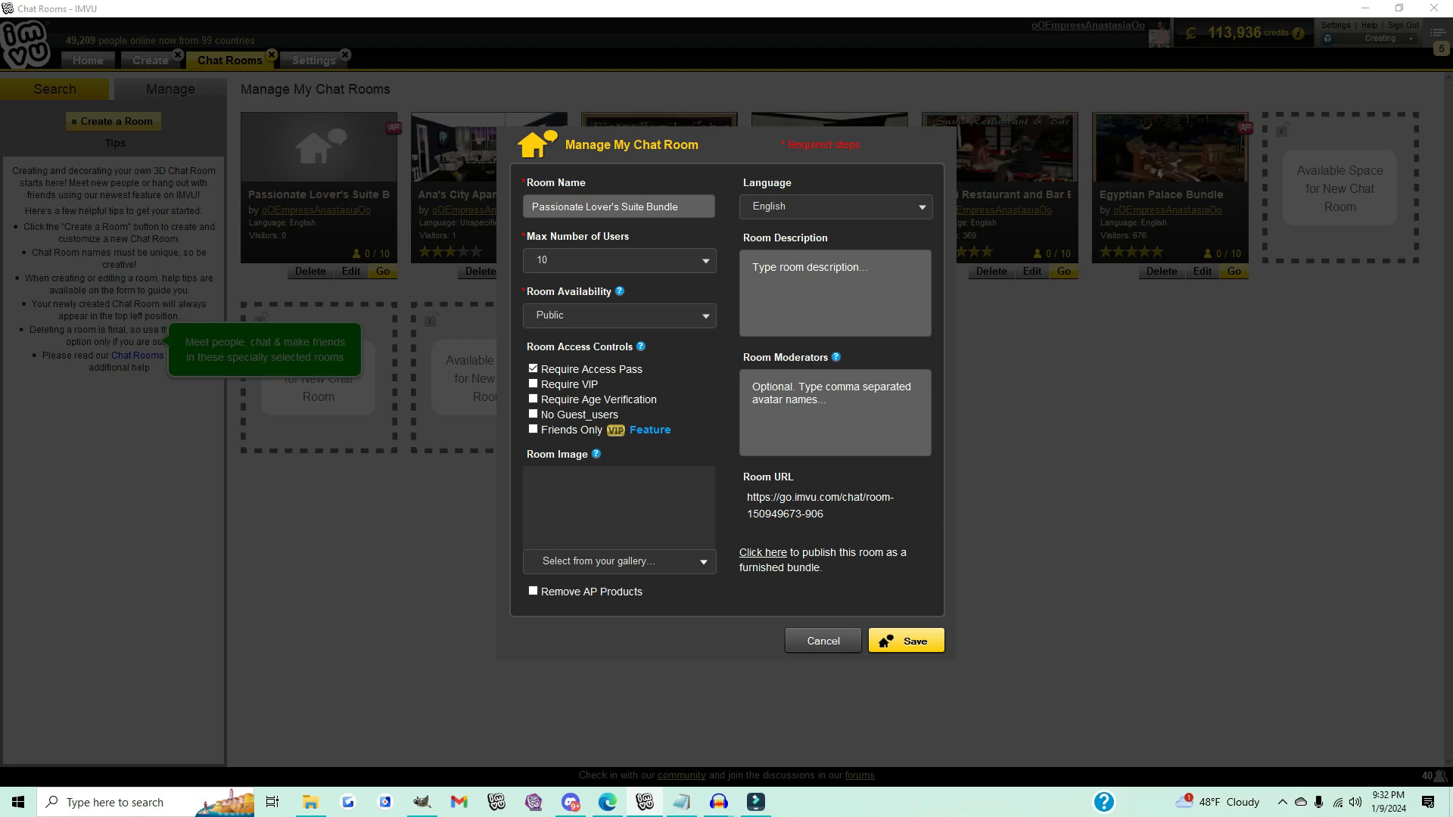
Step: Start publishing the room as a furnished bundle and choose small logo.png as the catalog icon image
left_click(763, 553)
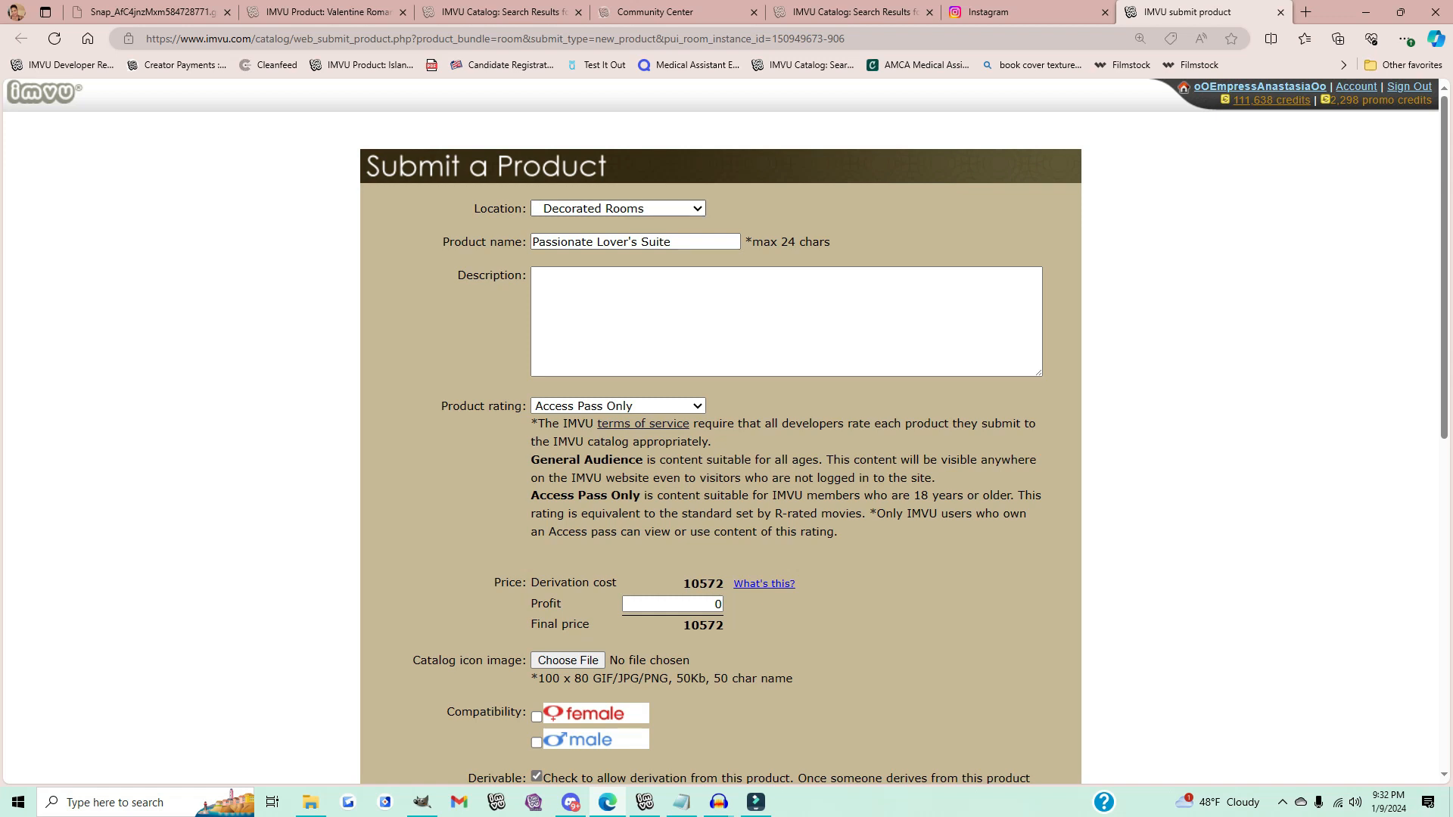
left_click(673, 243)
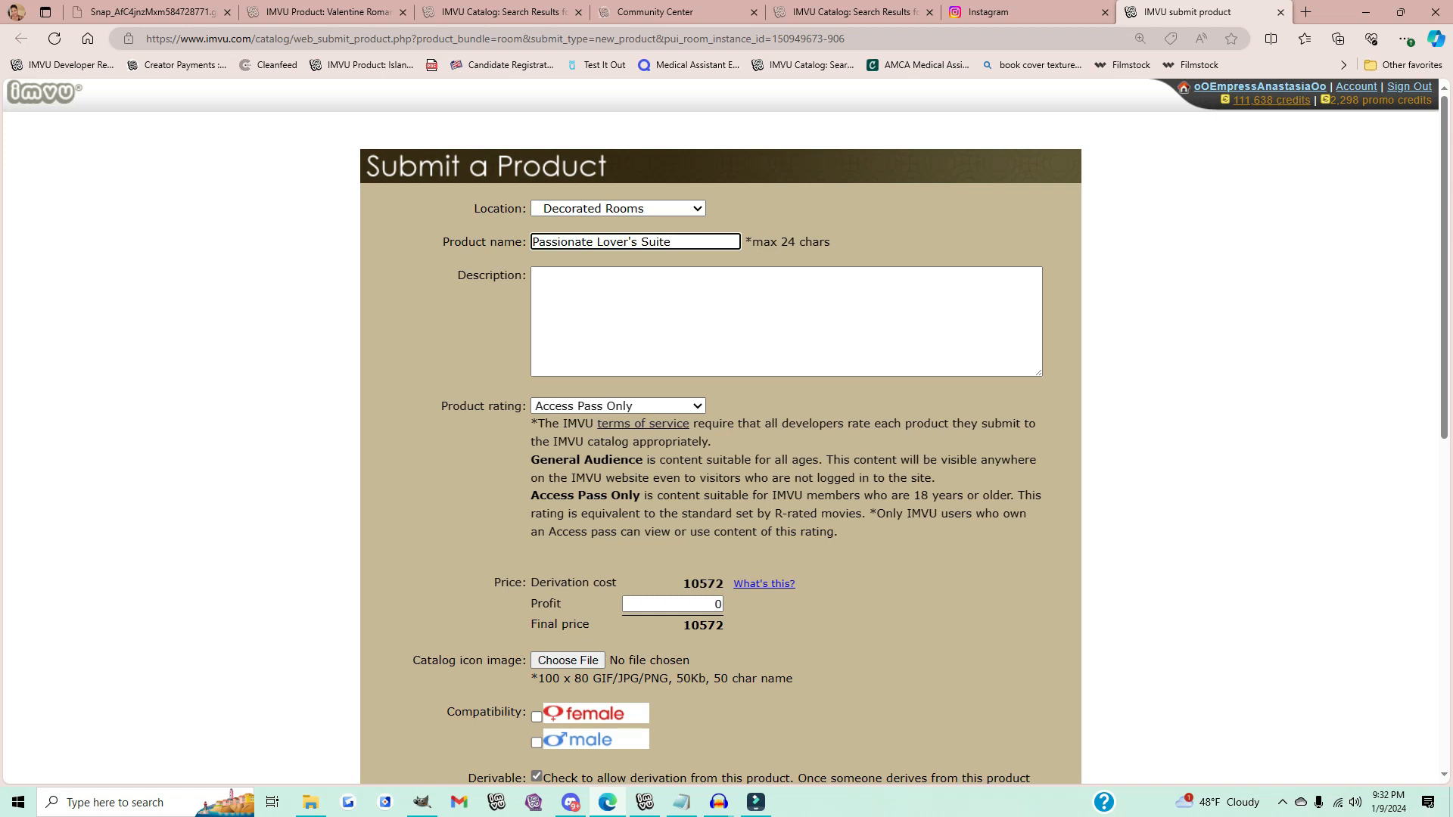
left_click(681, 303)
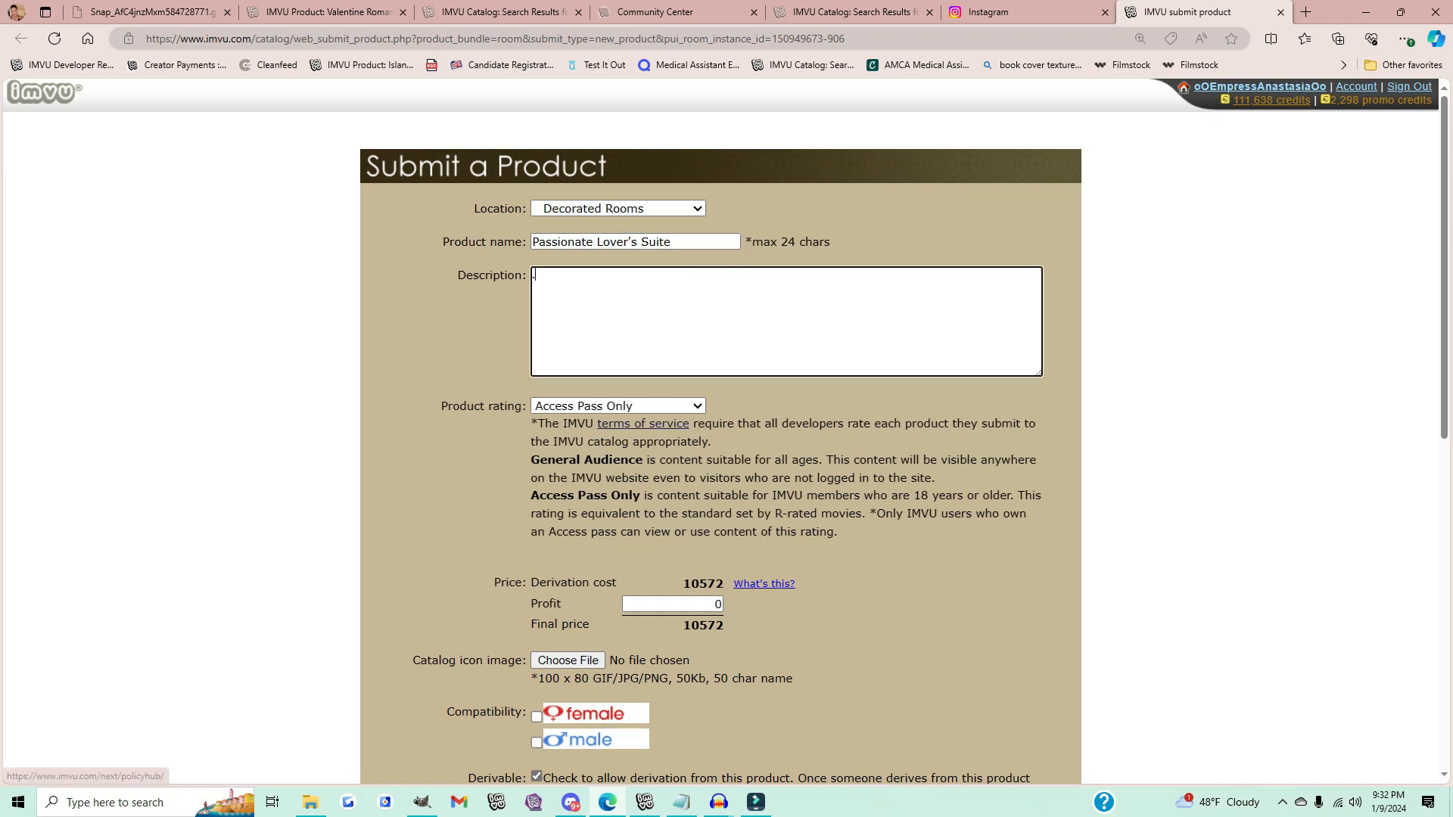
scroll(727, 424, "down", 3)
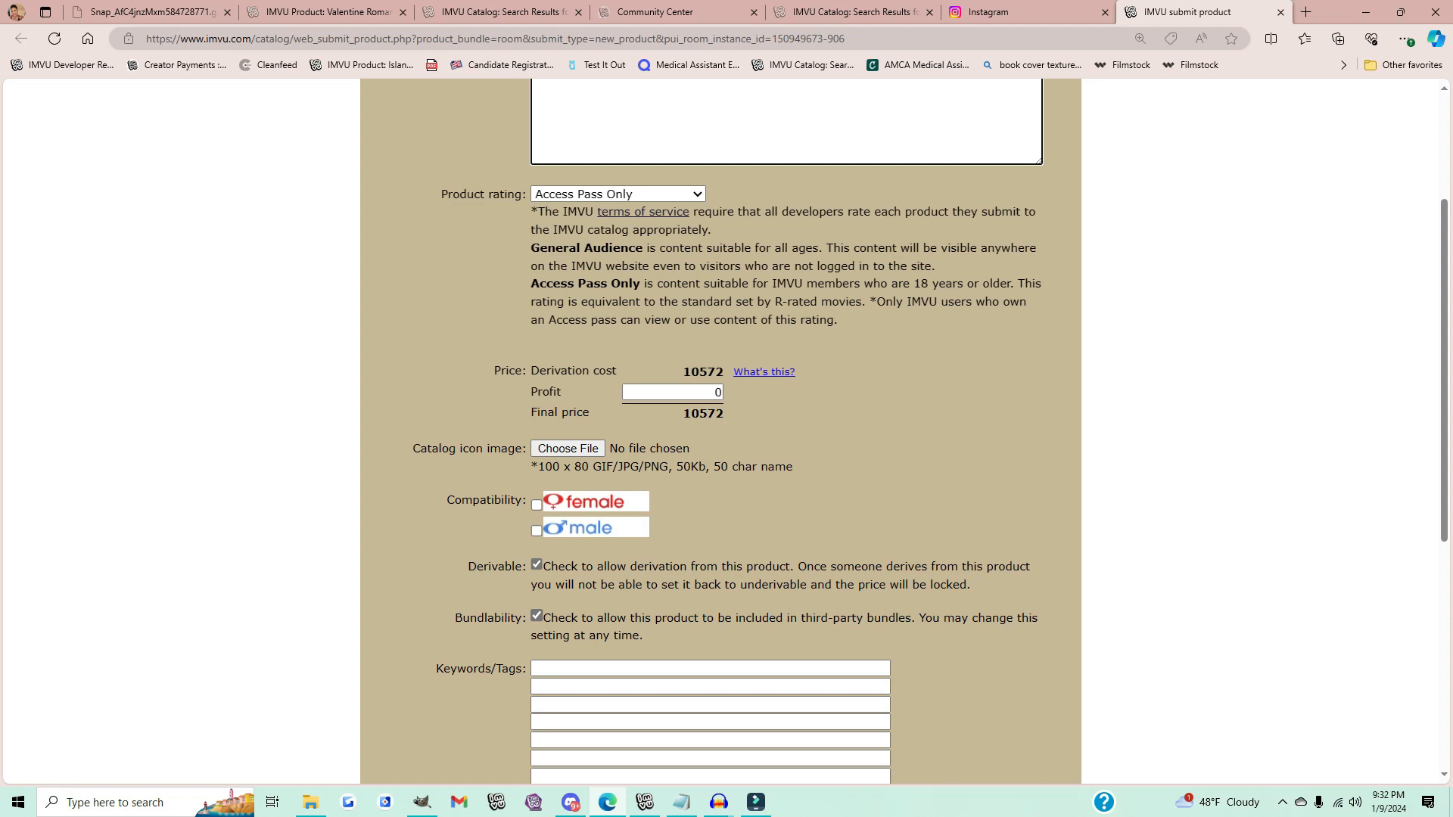
scroll(726, 432, "down", 2)
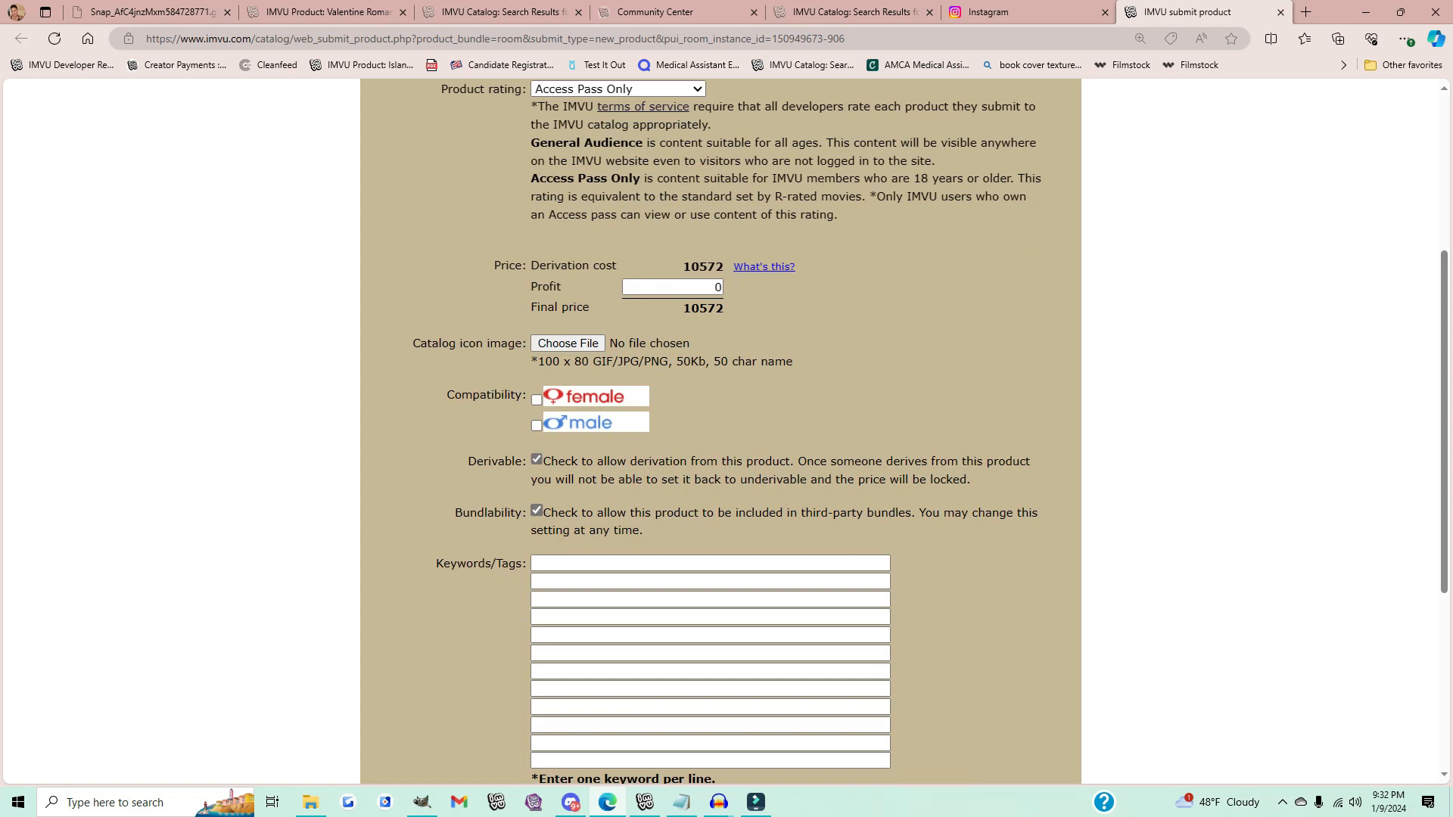
left_click(568, 343)
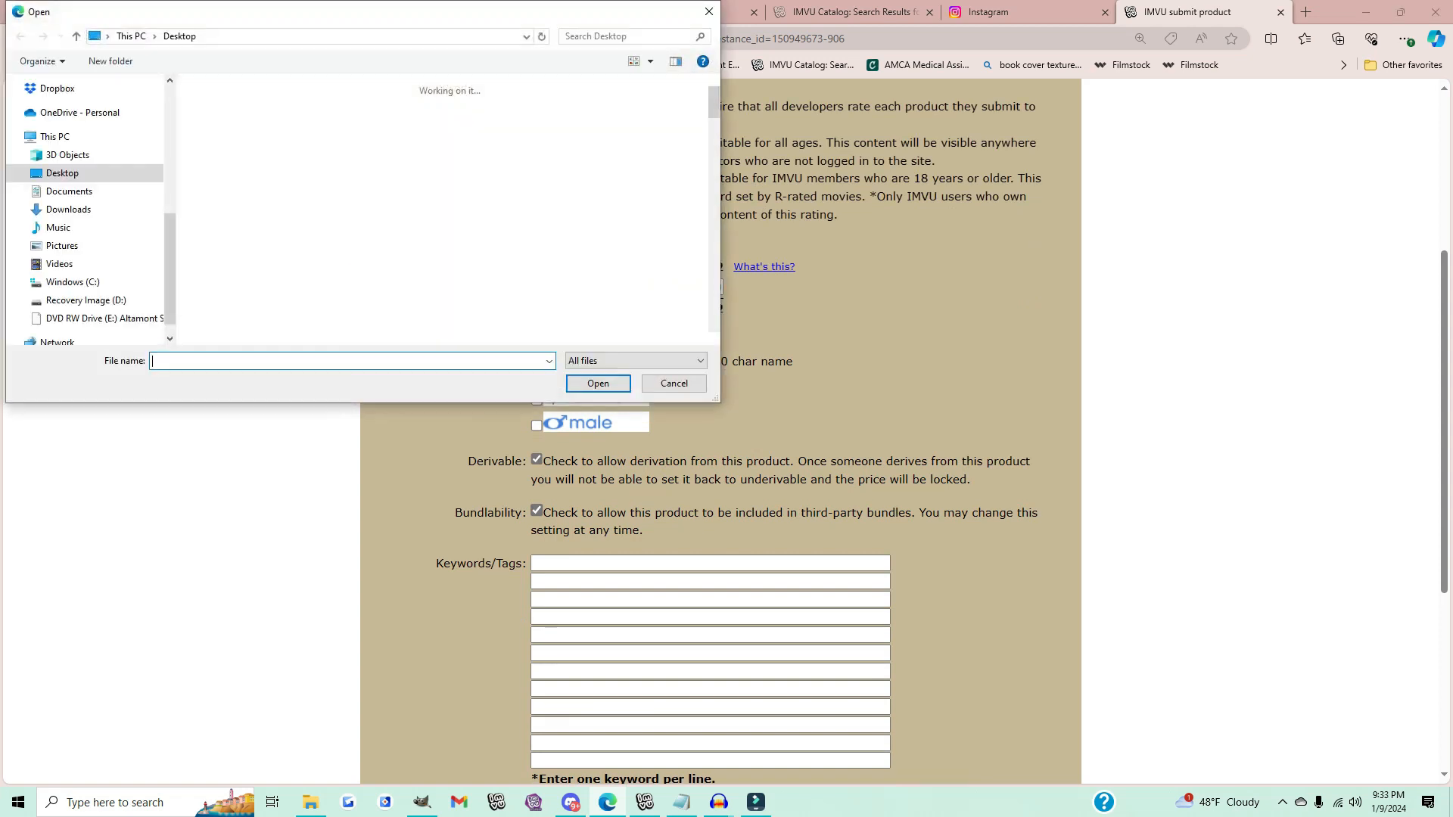
scroll(484, 205, "down", 10)
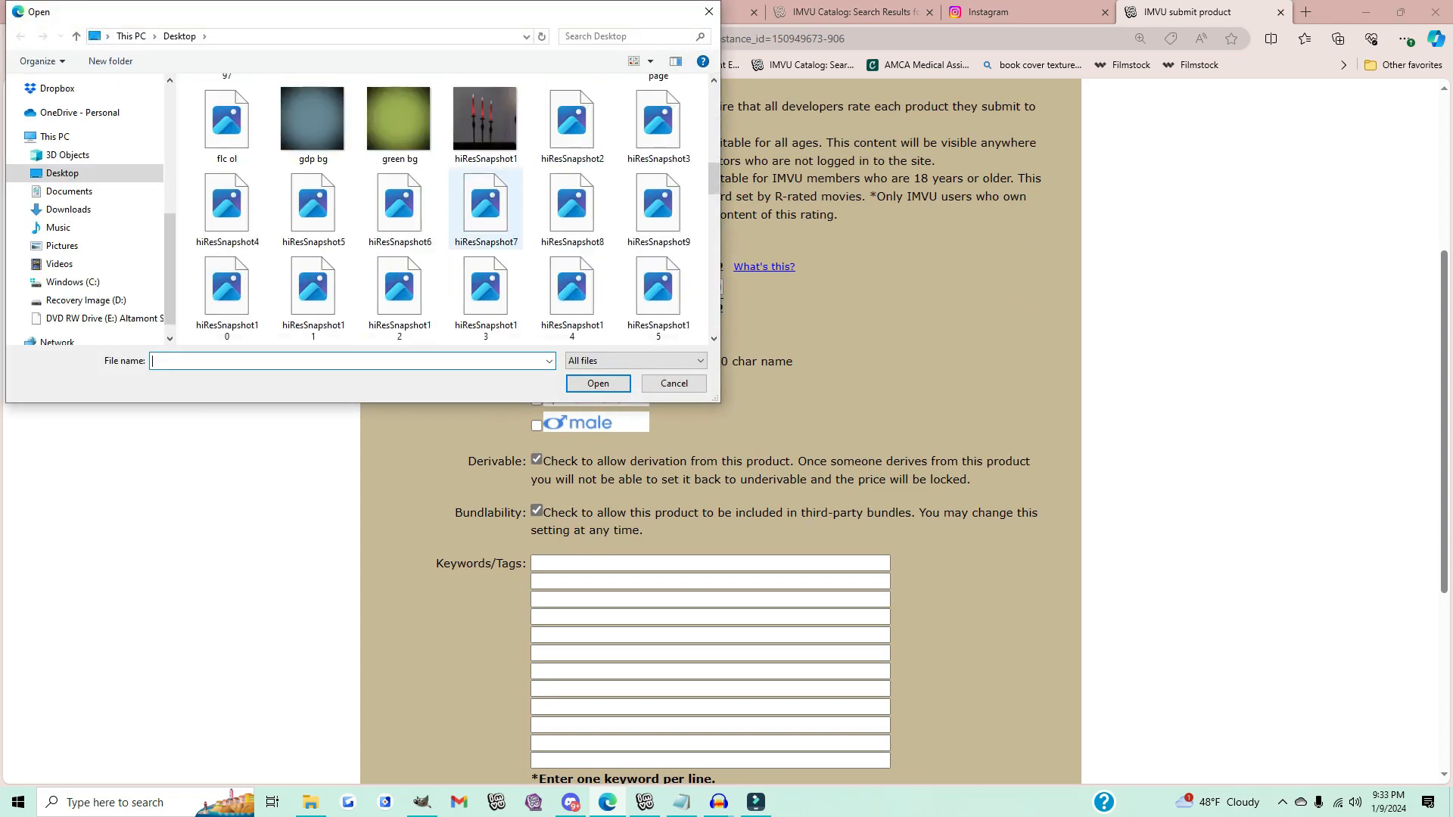
scroll(484, 201, "down", 15)
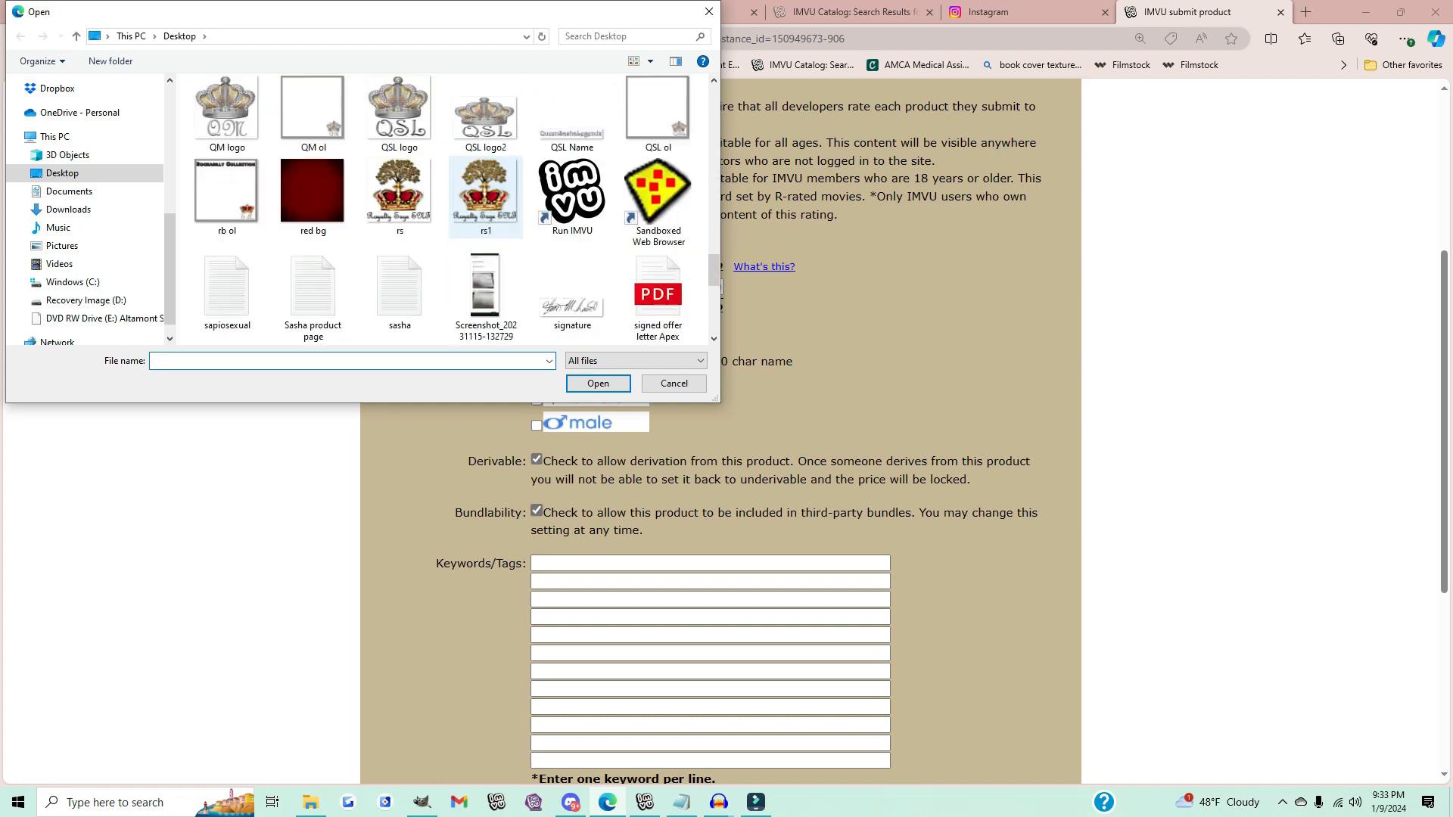
scroll(485, 200, "down", 2)
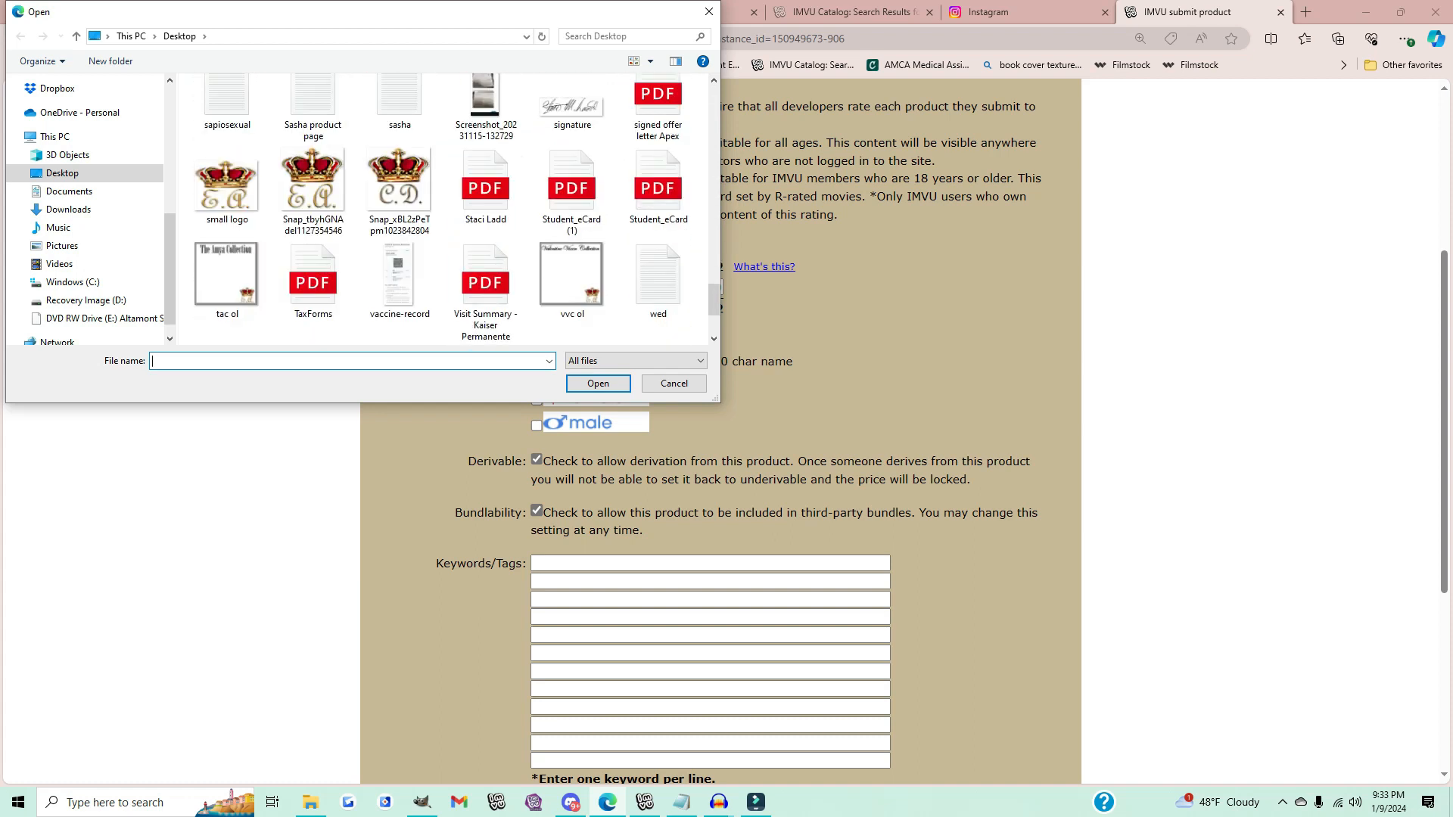
double_click(227, 185)
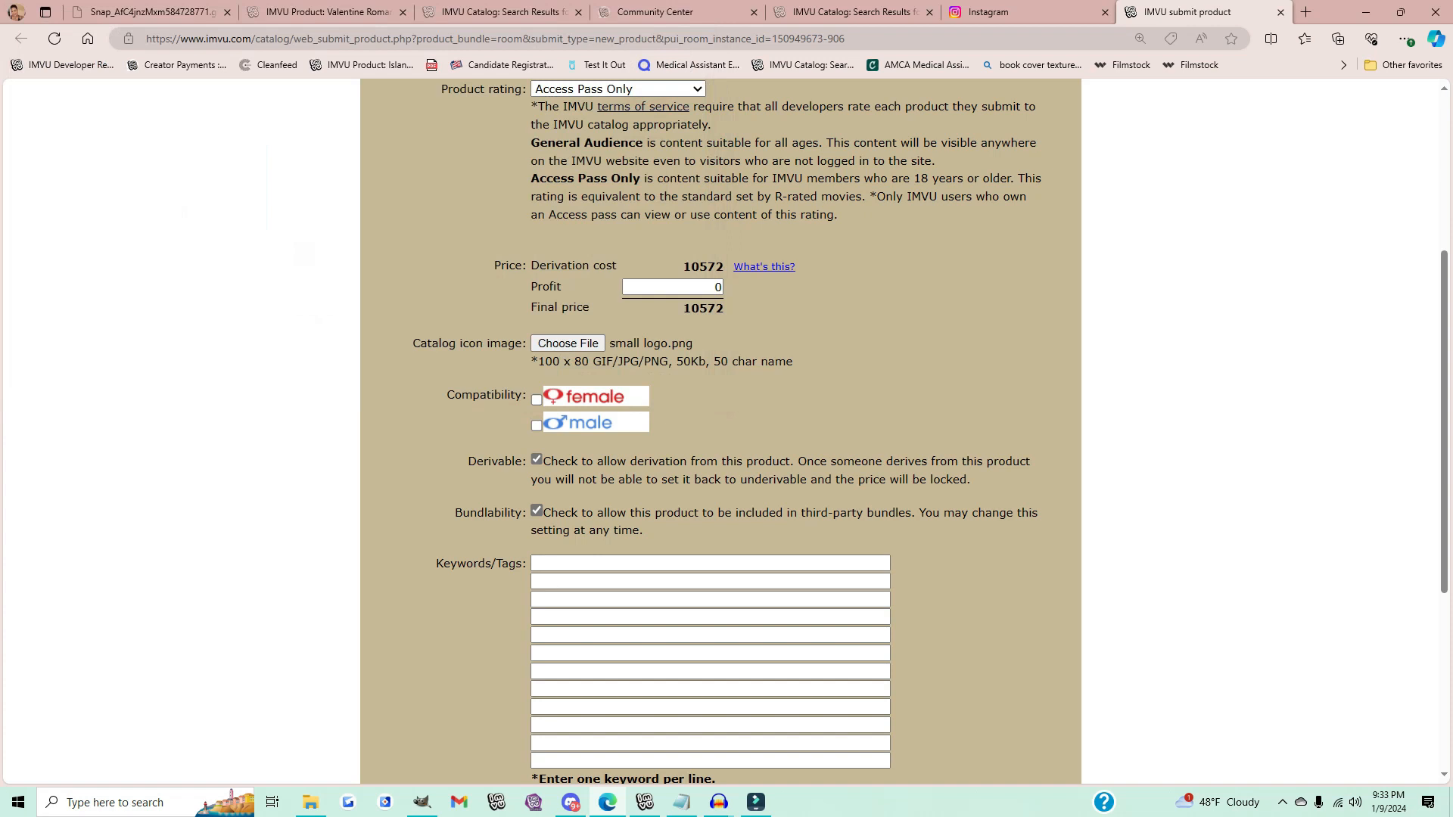
Step: Mark the product compatible with female and male, and disable derivation and bundlability
left_click(536, 399)
left_click(537, 426)
left_click(536, 459)
left_click(537, 511)
Step: Add the keywords Honeymoon and "Valentines Day"
left_click(709, 563)
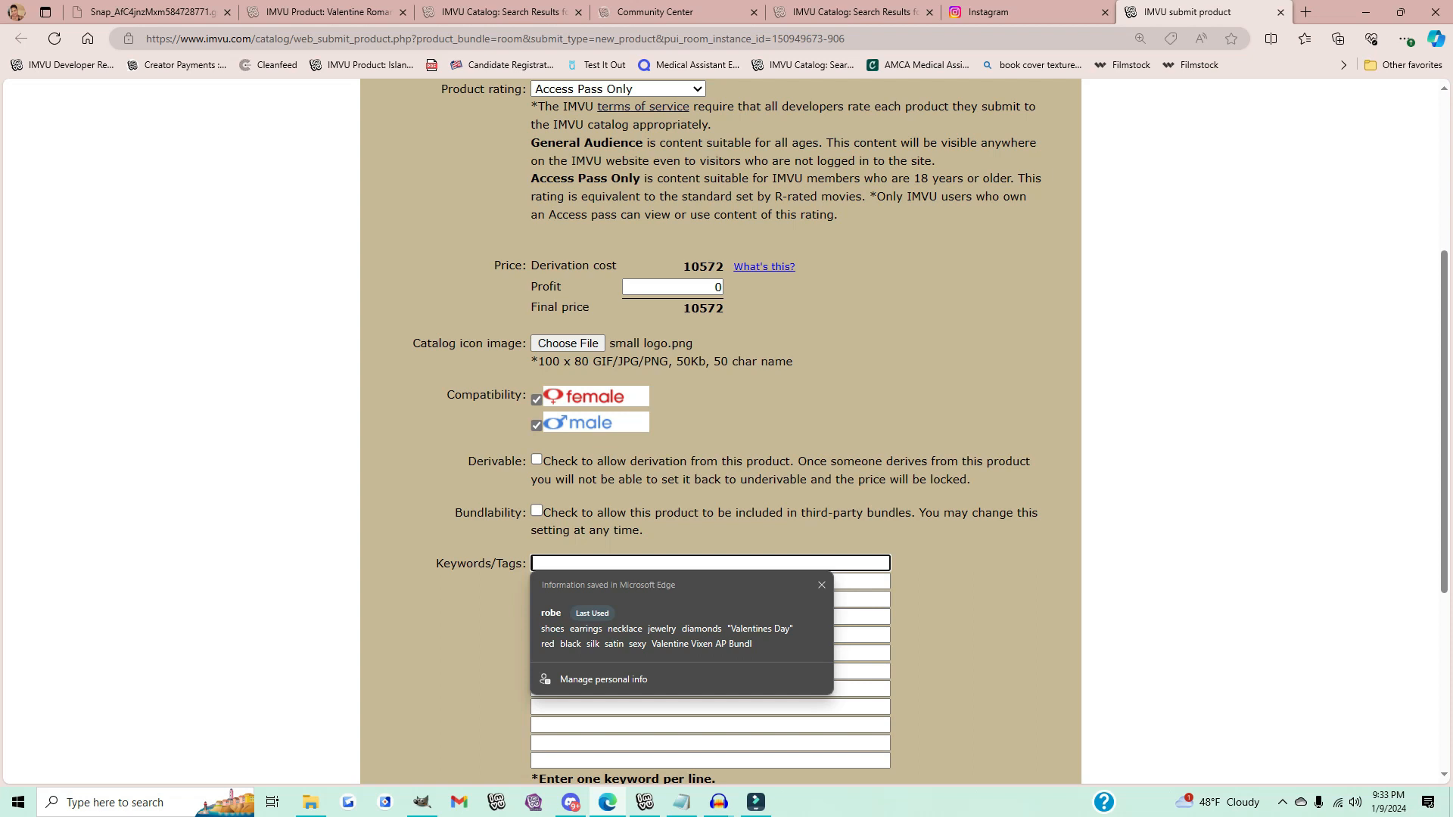
type("Honey")
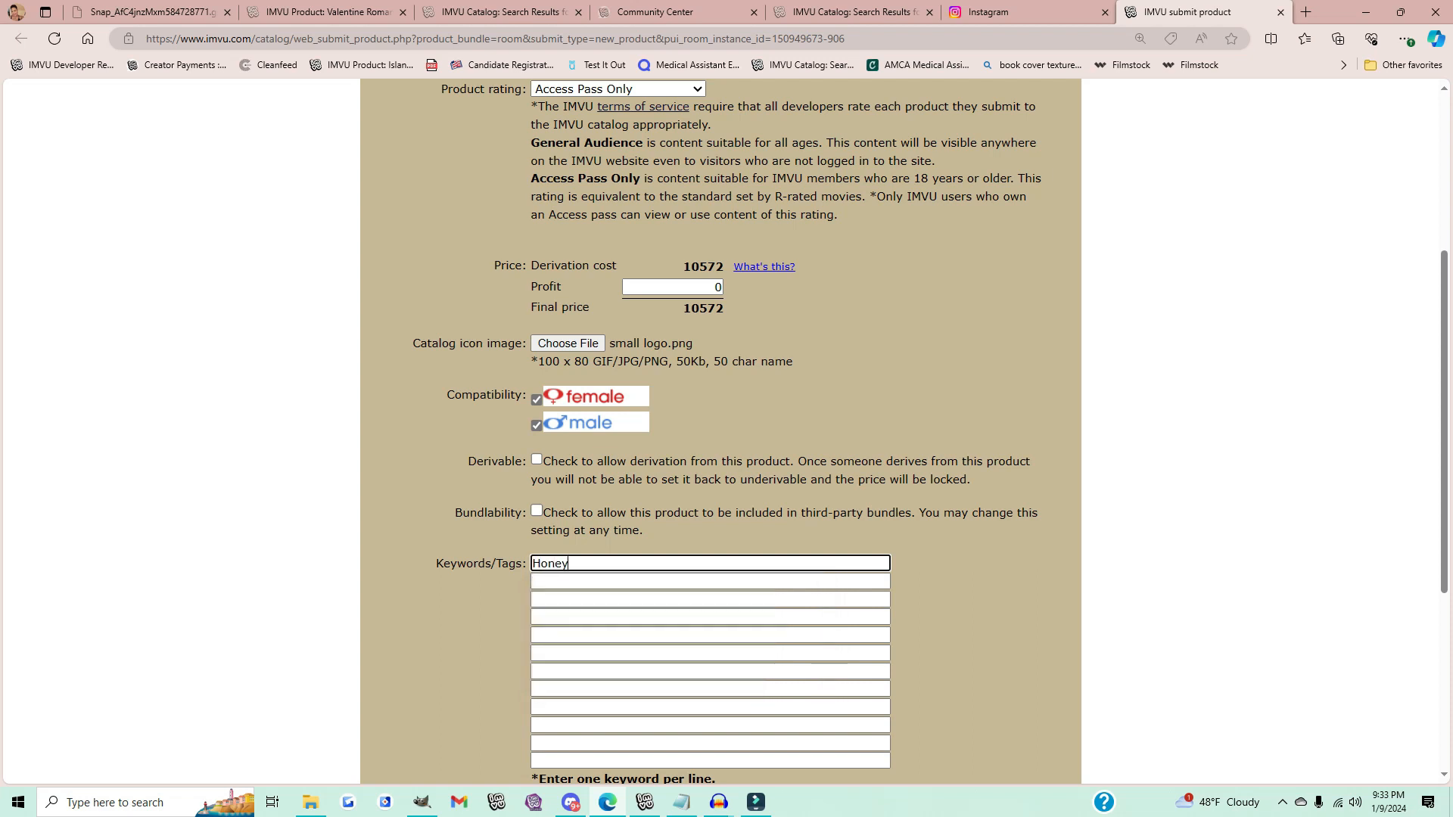
type("moon")
key("Tab")
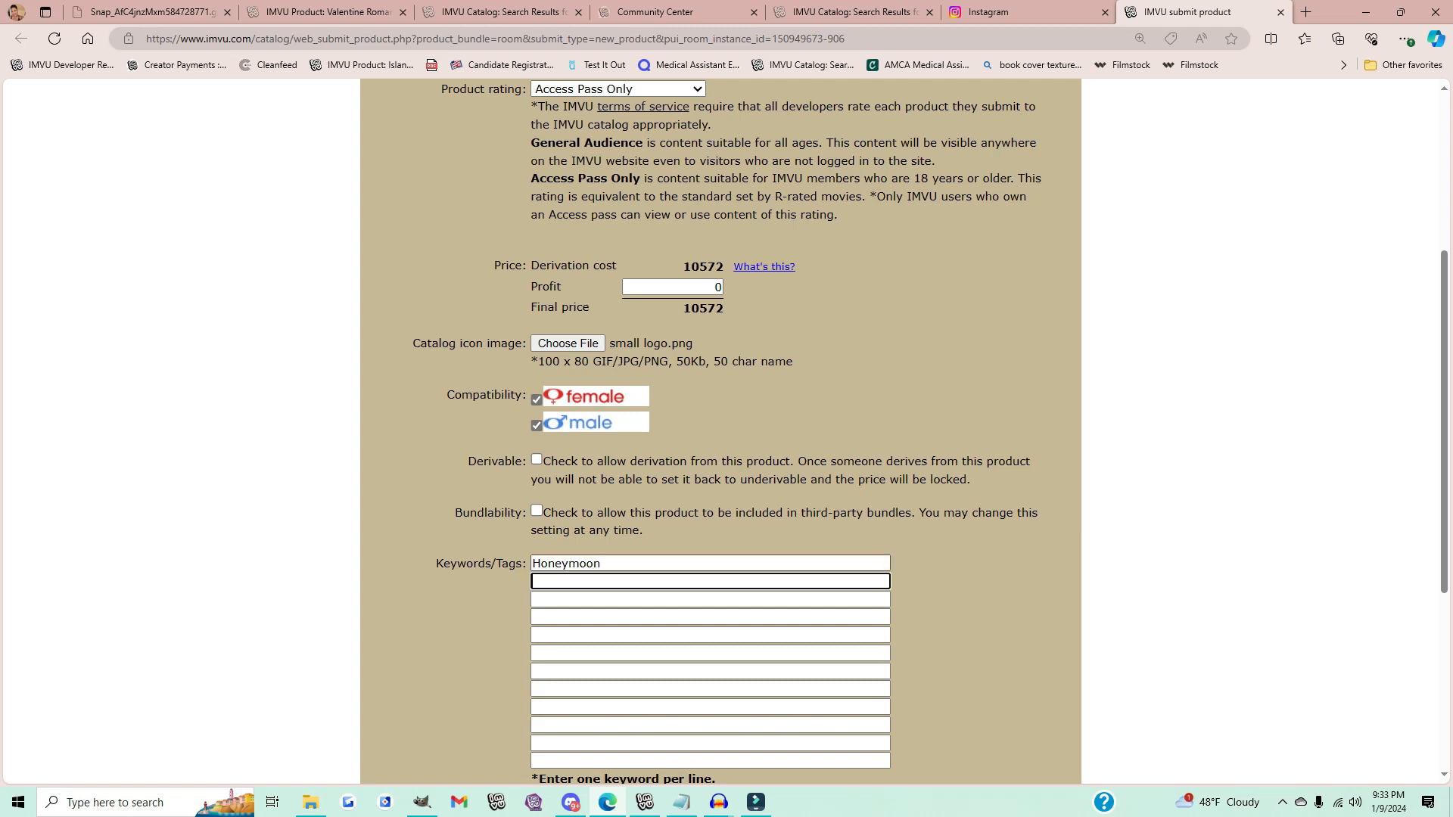
type("\"")
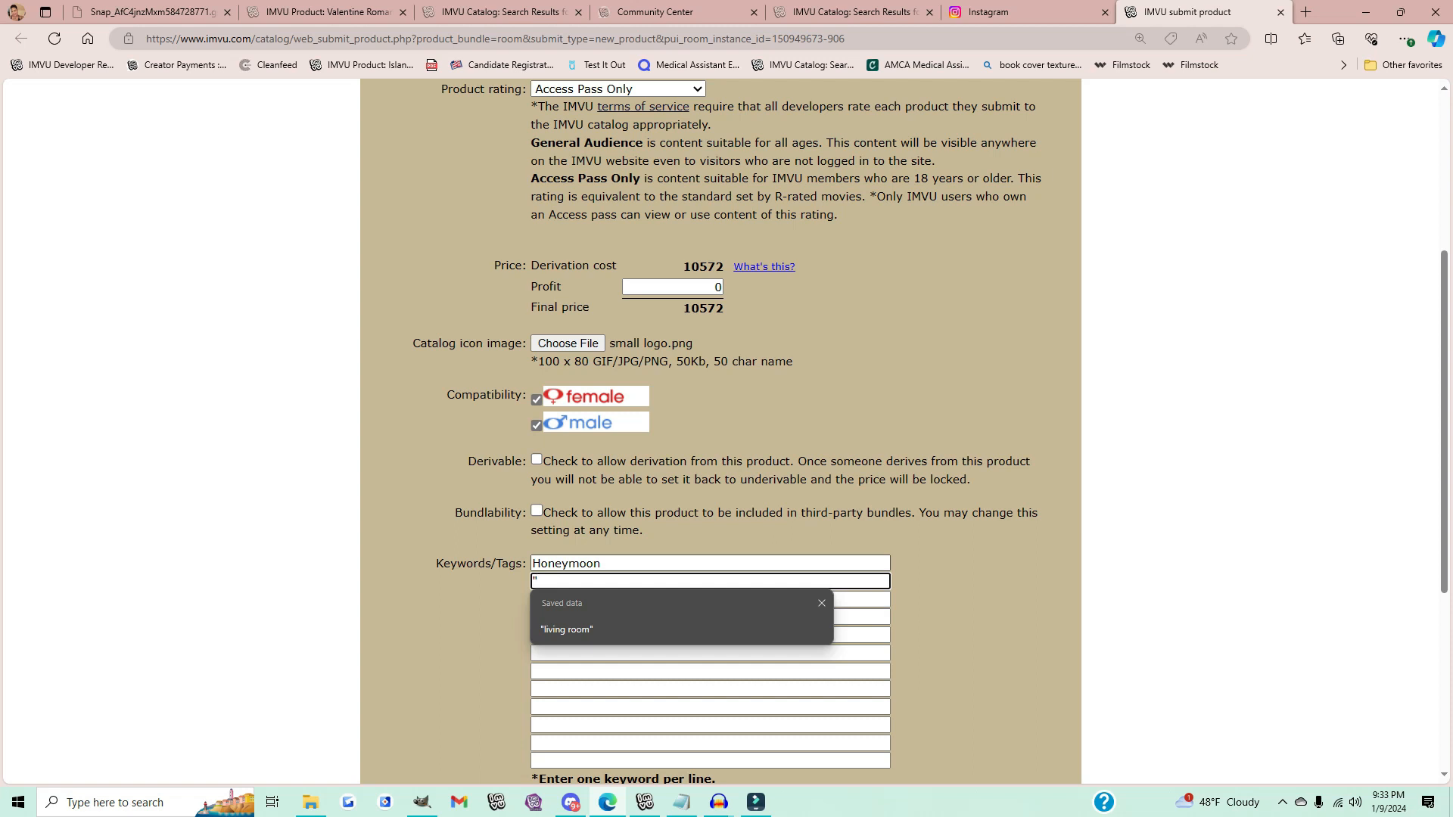
type("Val")
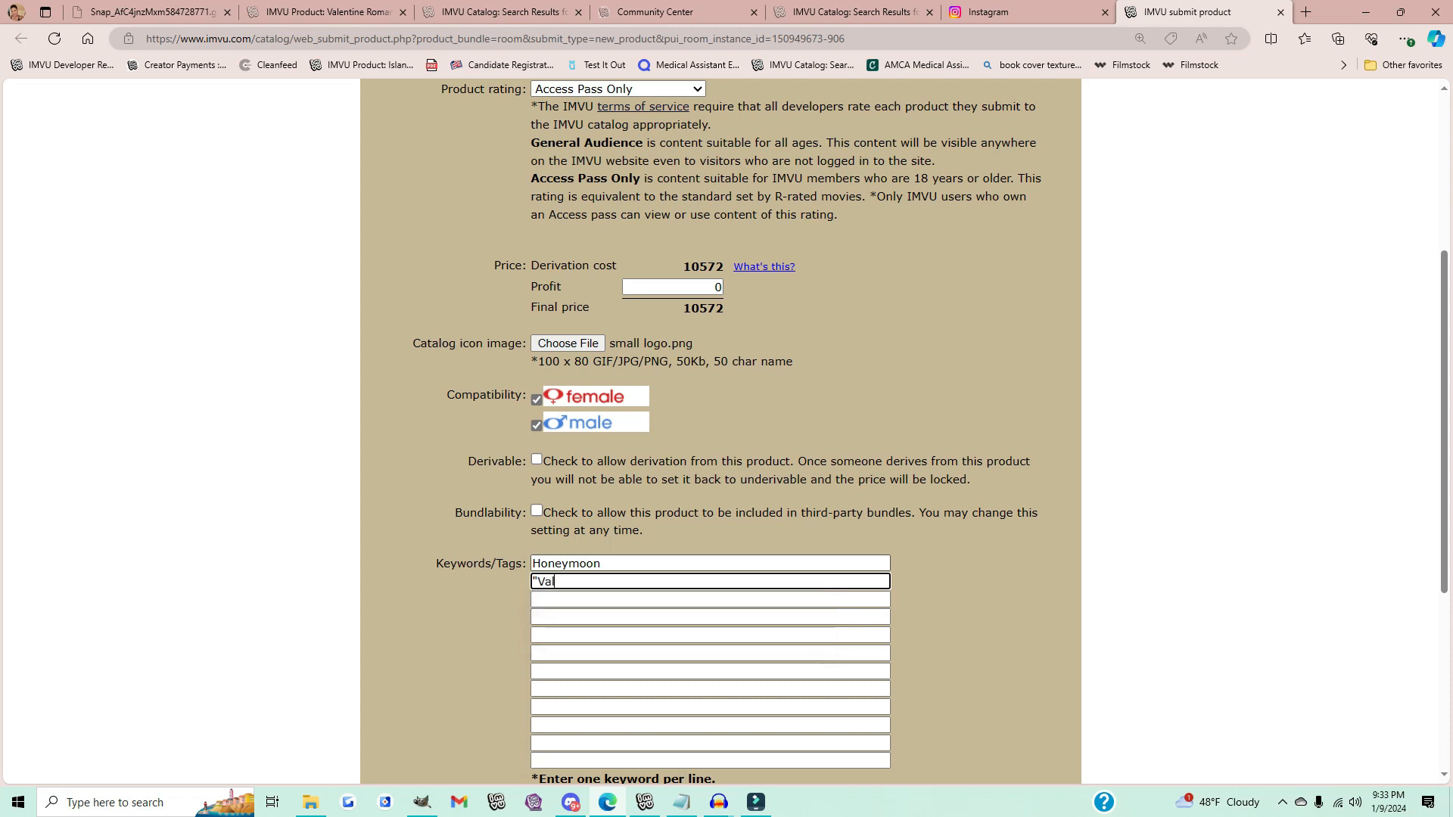
type("entines Day\"")
key("Tab")
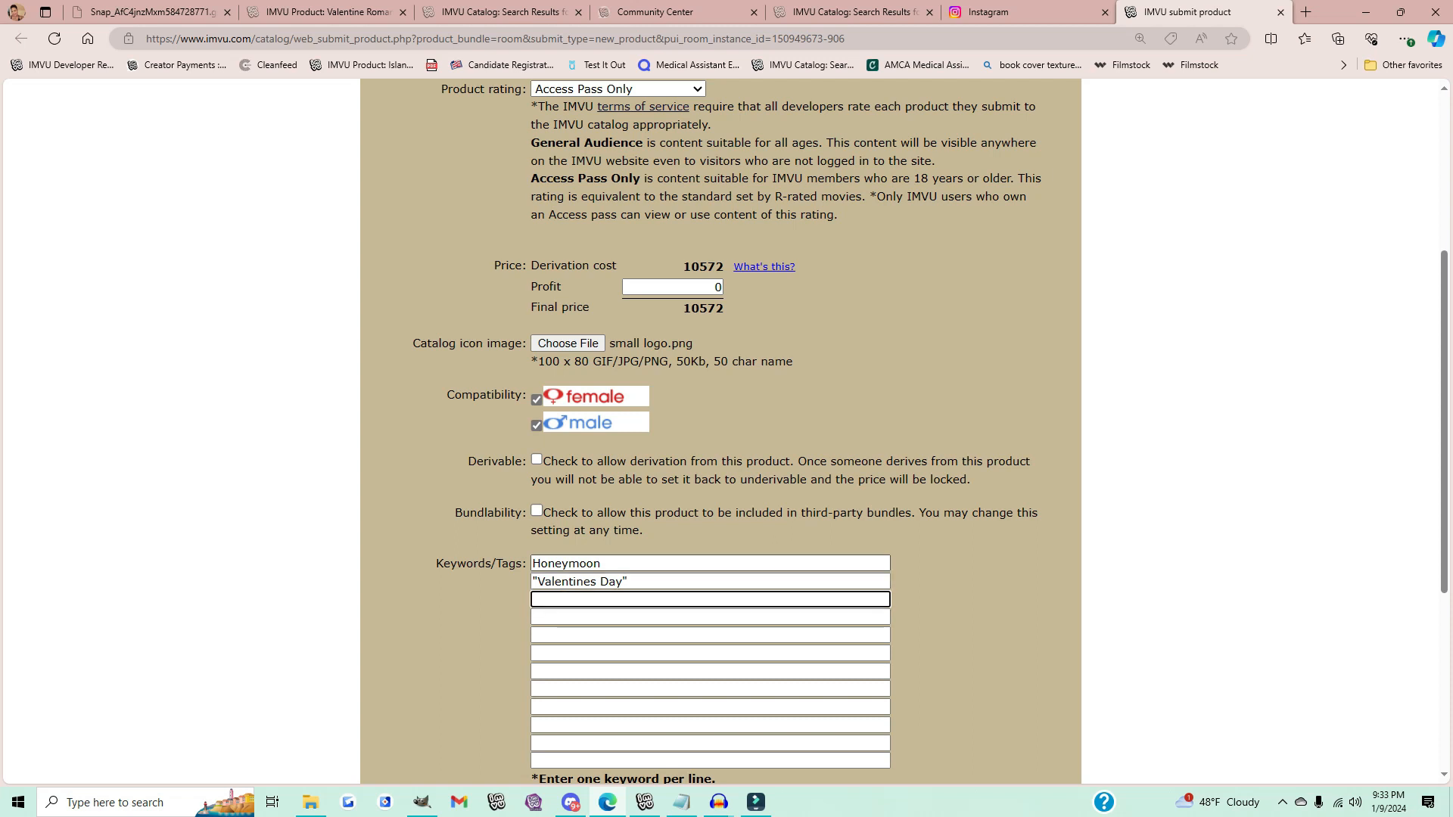
Step: Add the keywords Champagne, poses and animation
type("Champagne")
key("Tab")
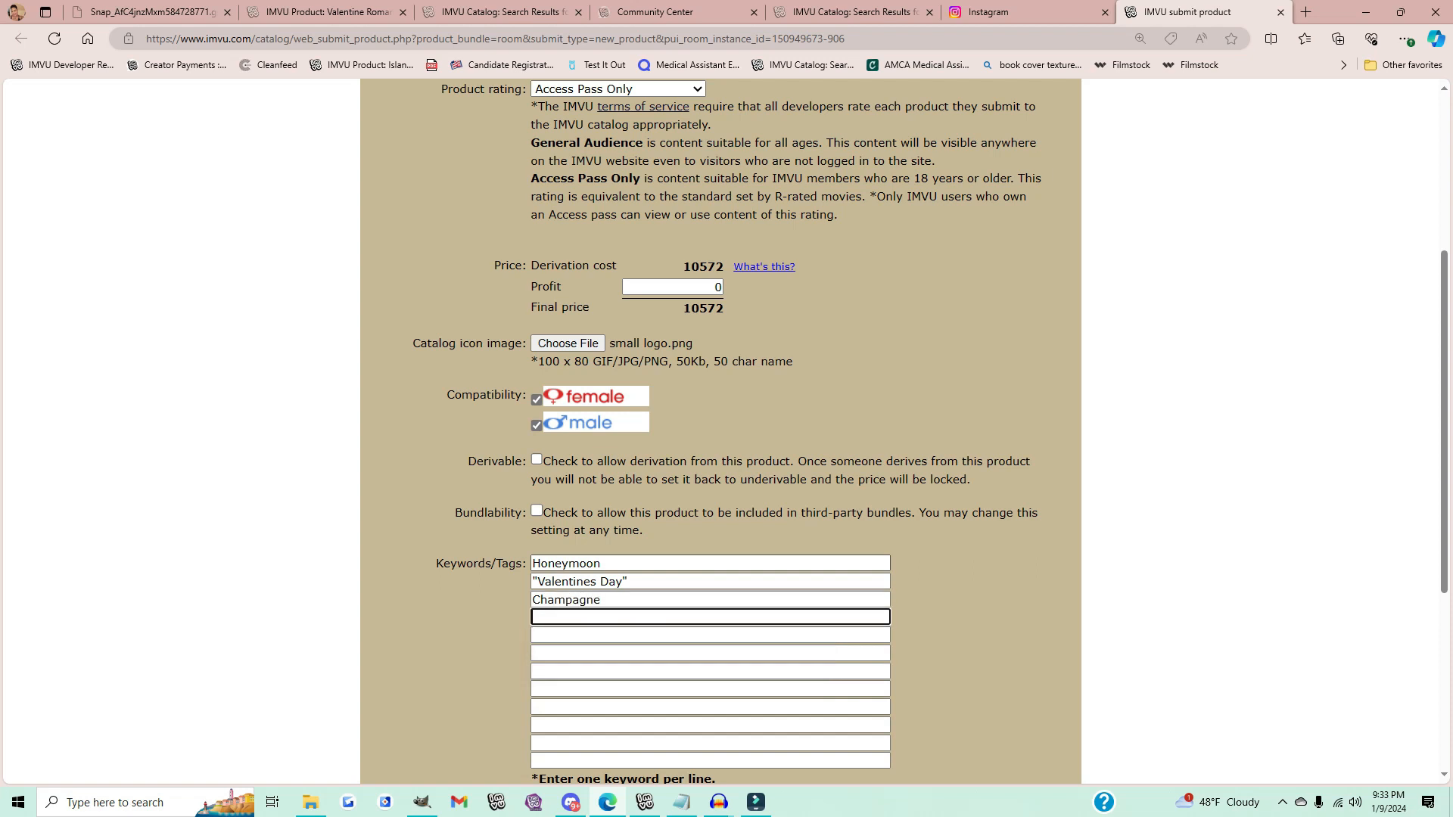
type("poses")
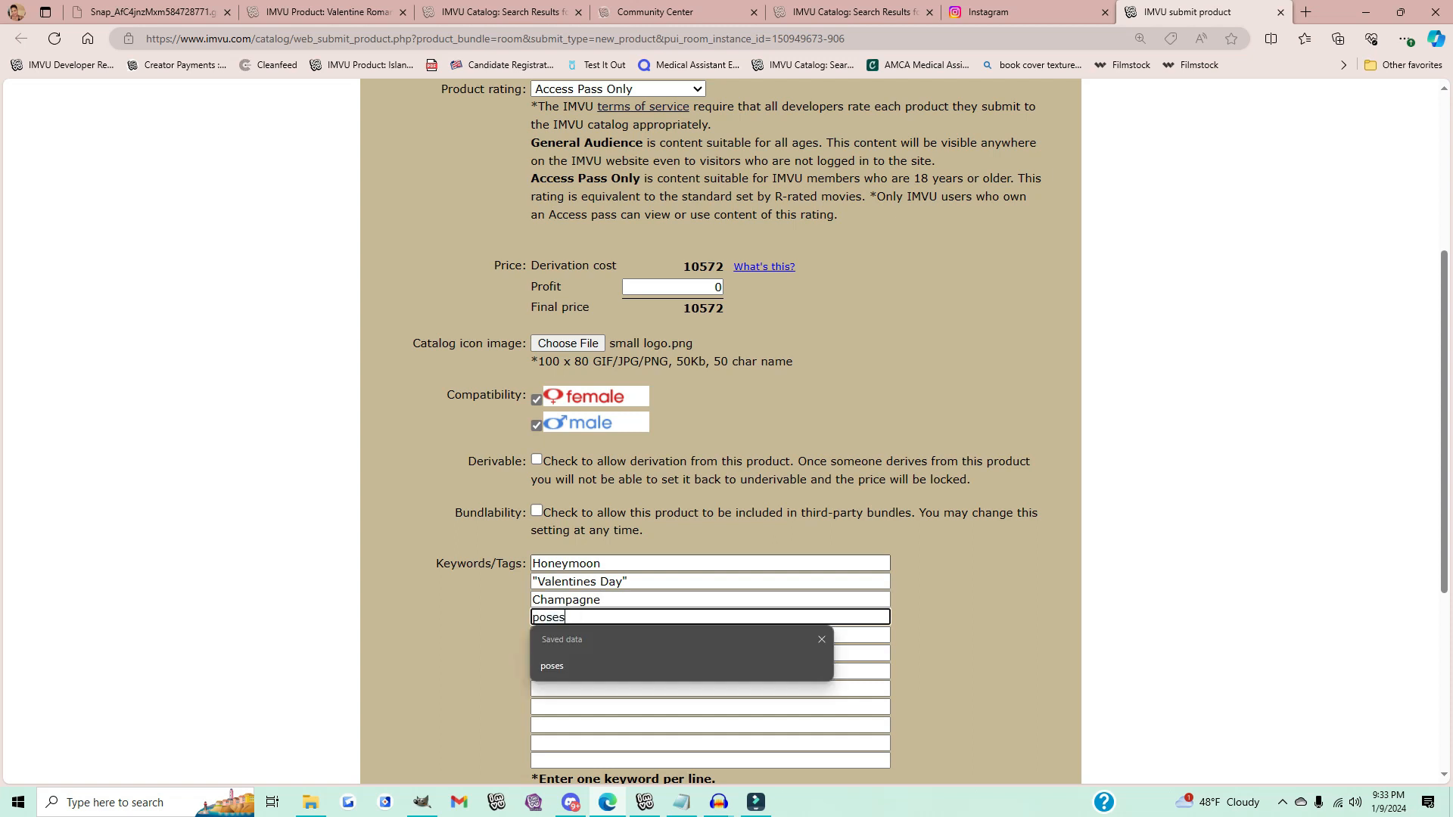
key("Tab")
type("anim")
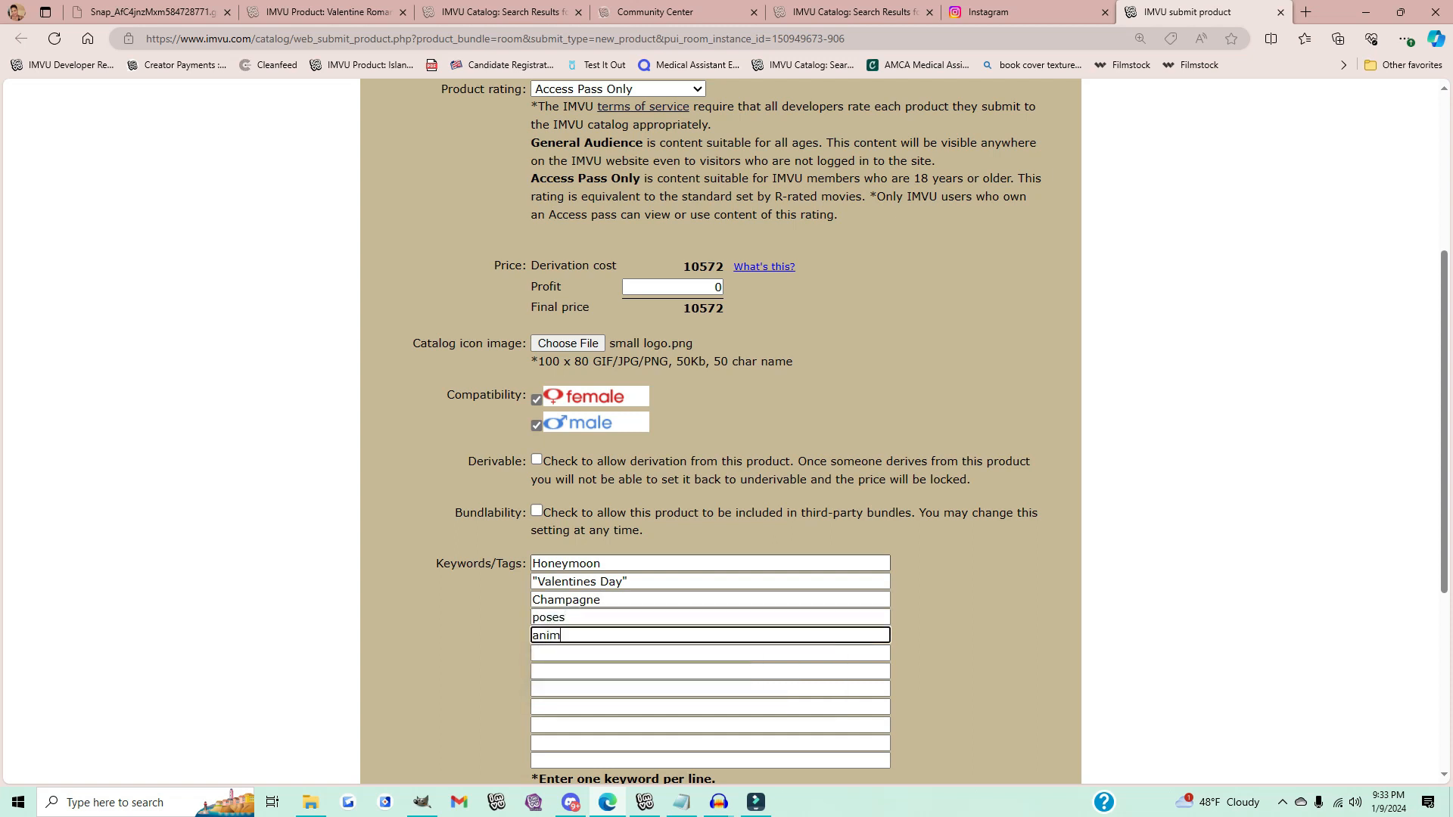
type("ation")
key("Tab")
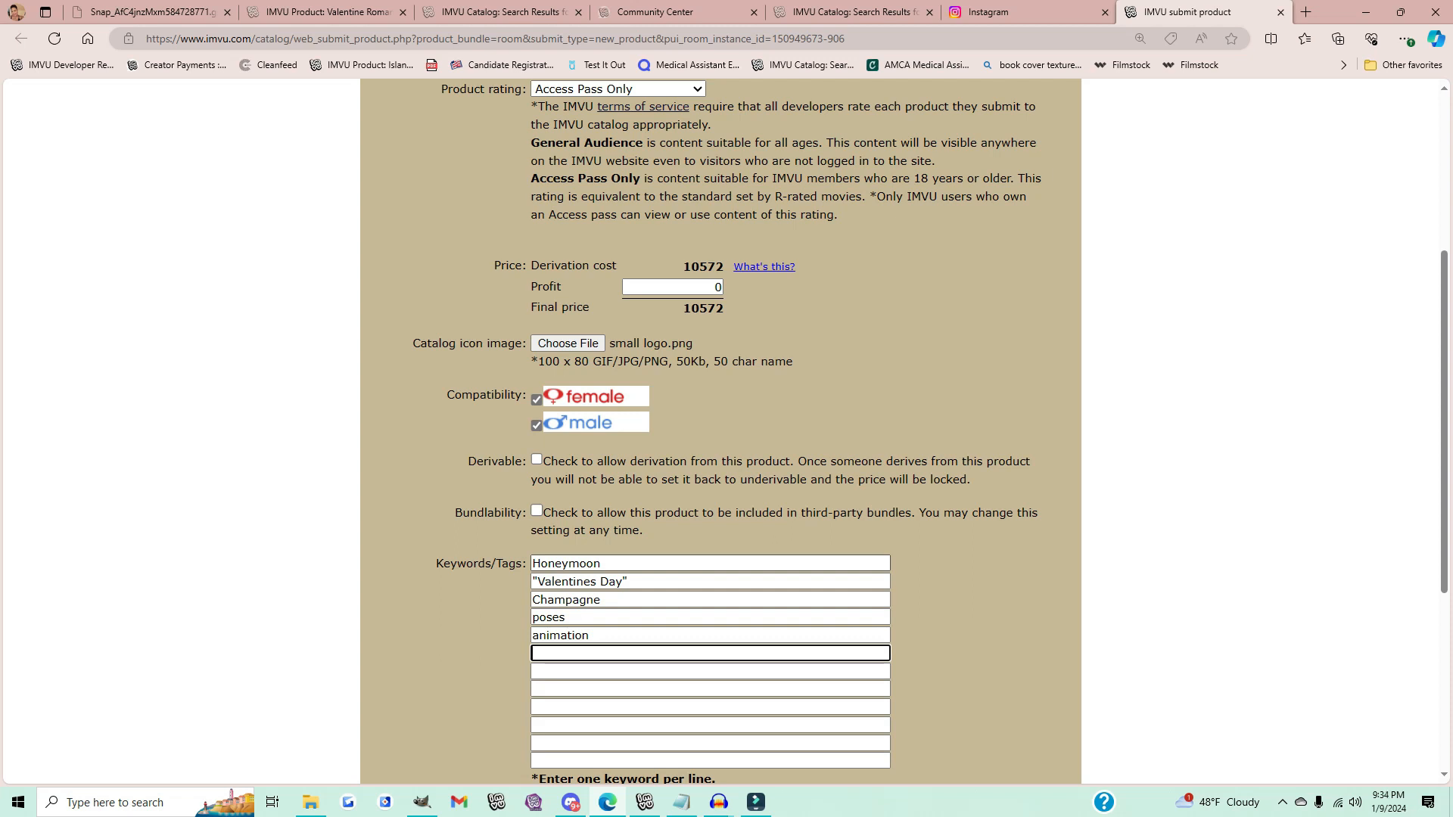
Step: Add the keywords candles, sex and sensual
type("candles")
key("Tab")
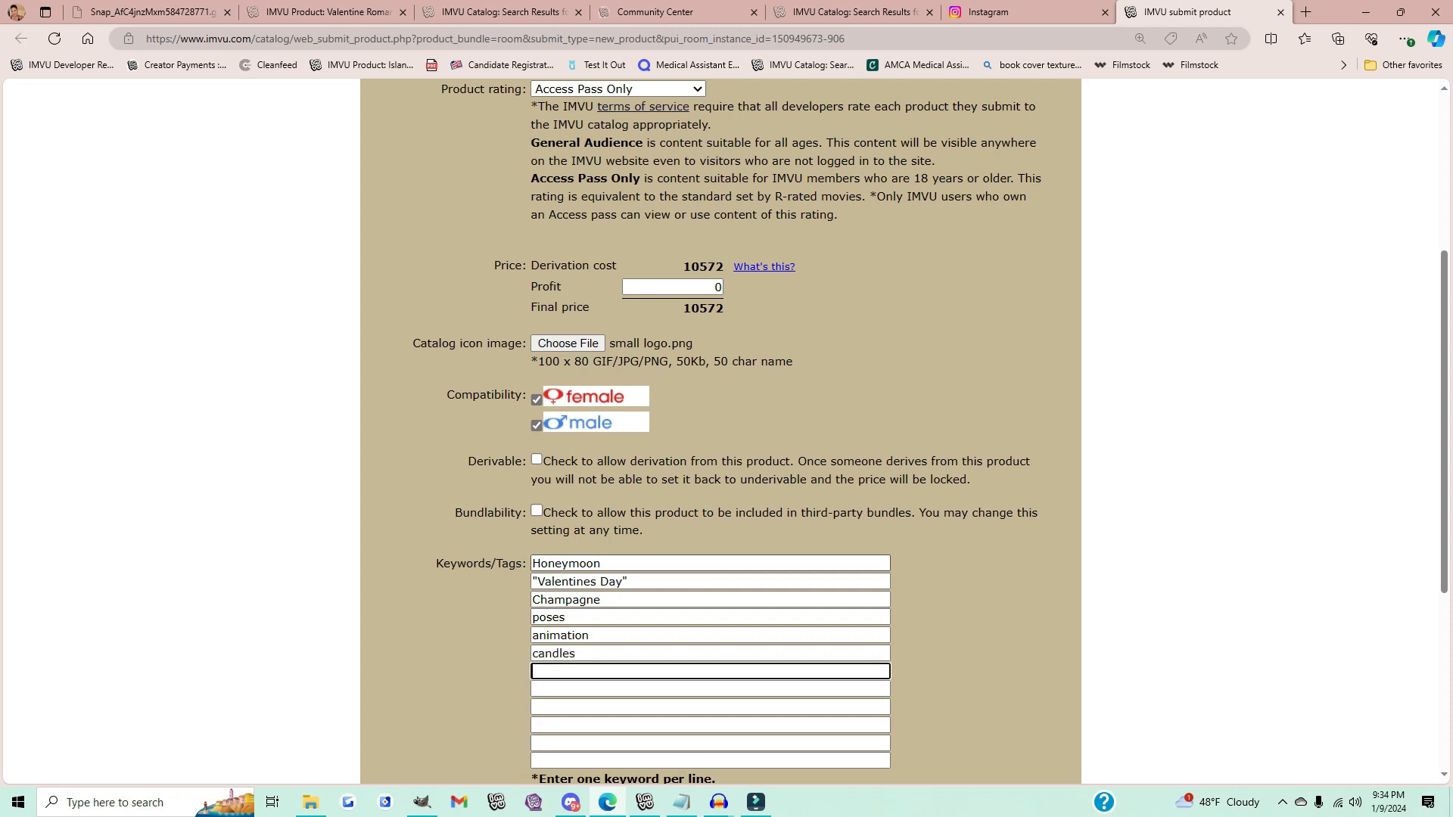
type("sex")
key("Tab")
type("sensual")
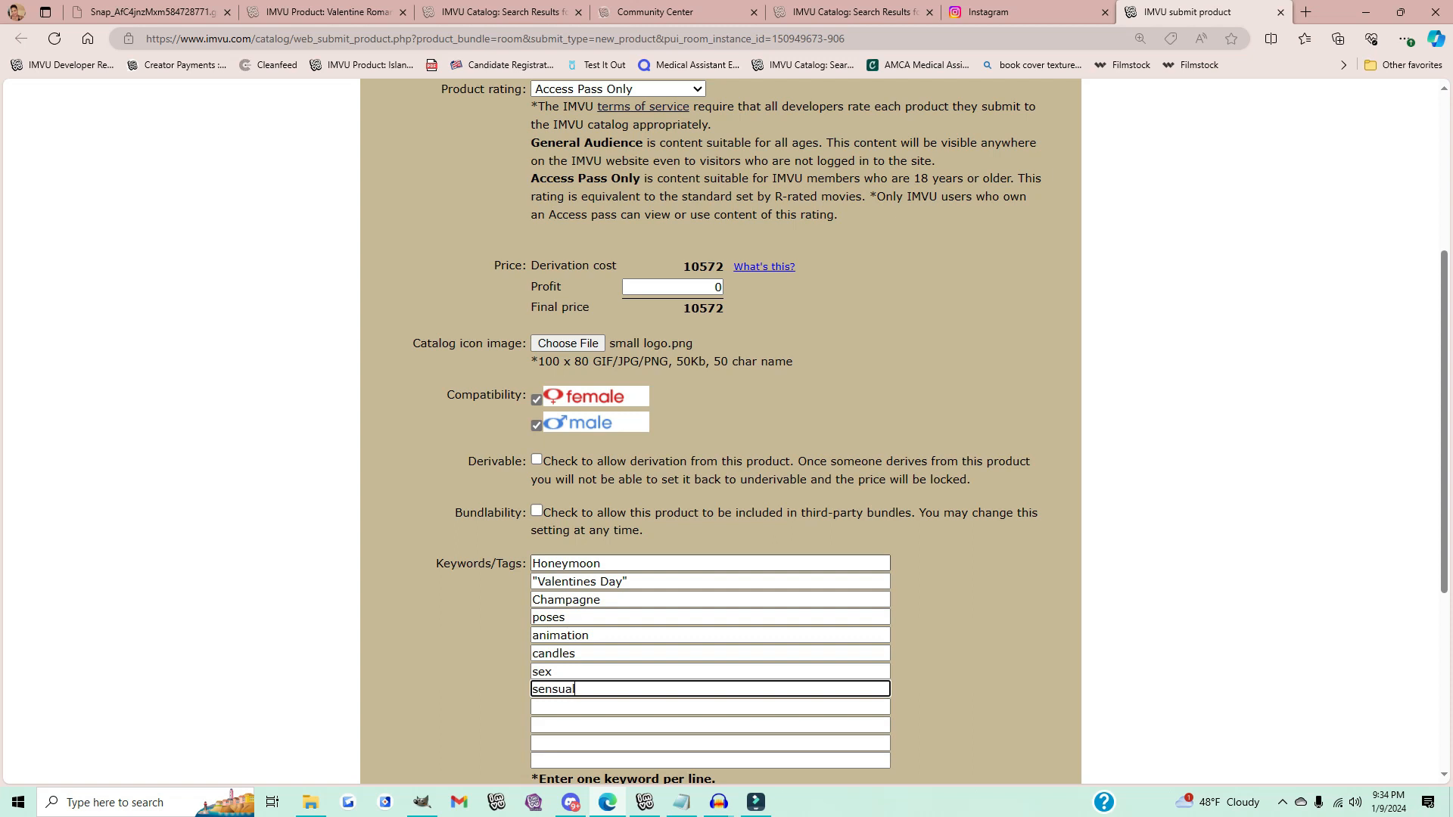
Step: Add the keyword "ambiant sound" in the next empty keyword field
key("Tab")
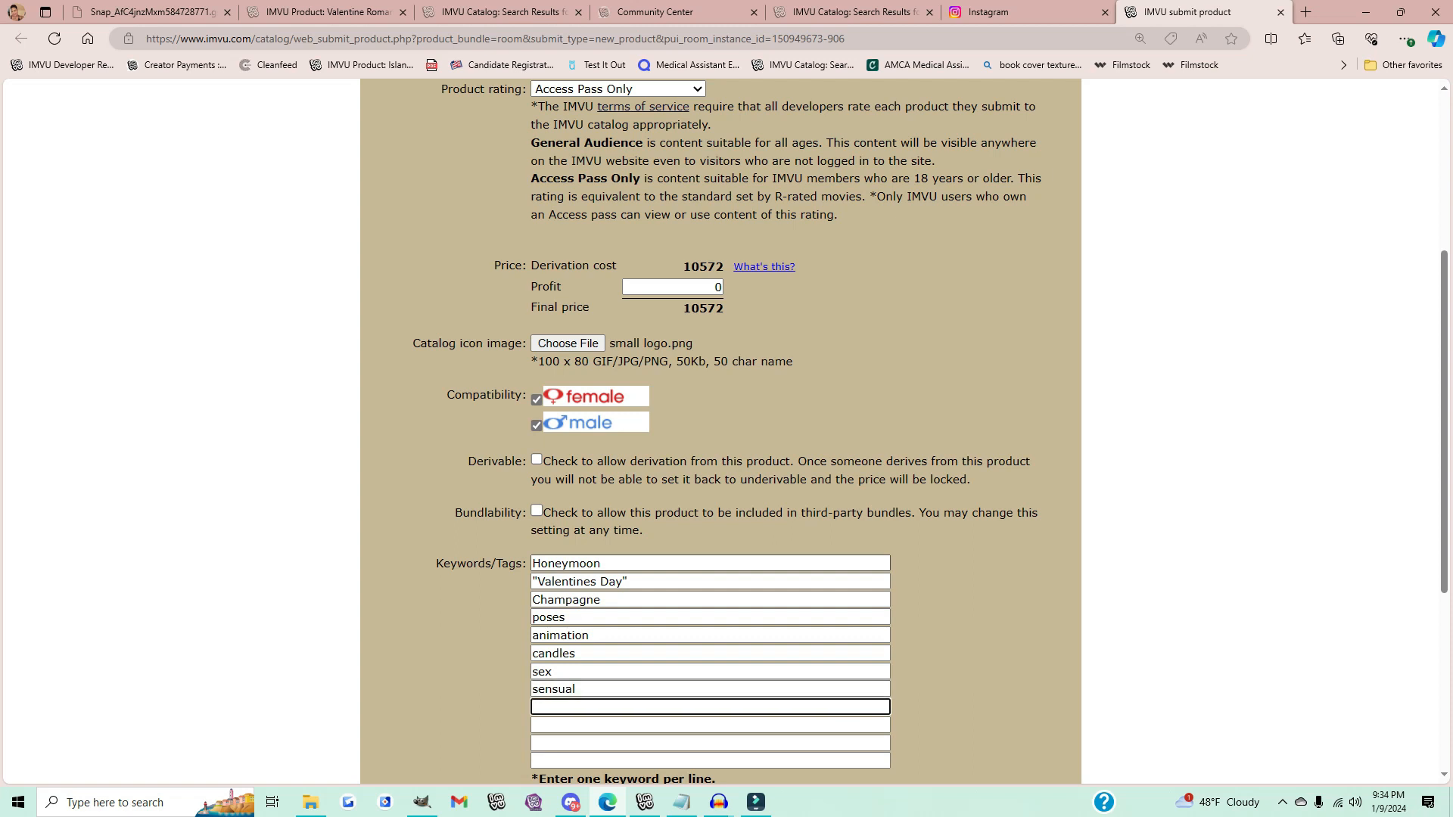
type("soun")
key("BackSpace")
key("BackSpace")
key("BackSpace")
key("BackSpace")
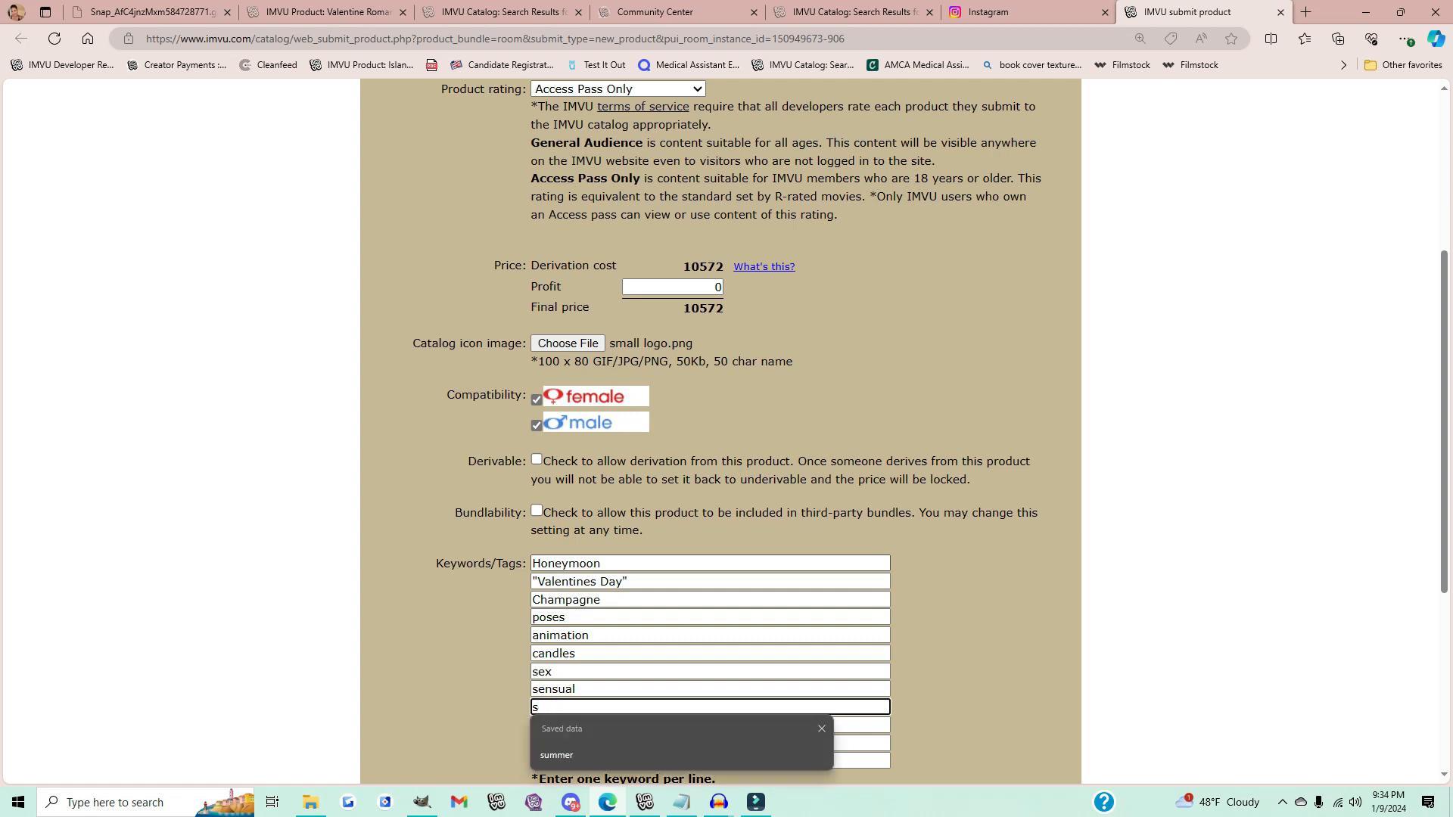
type("\"ambiant sound")
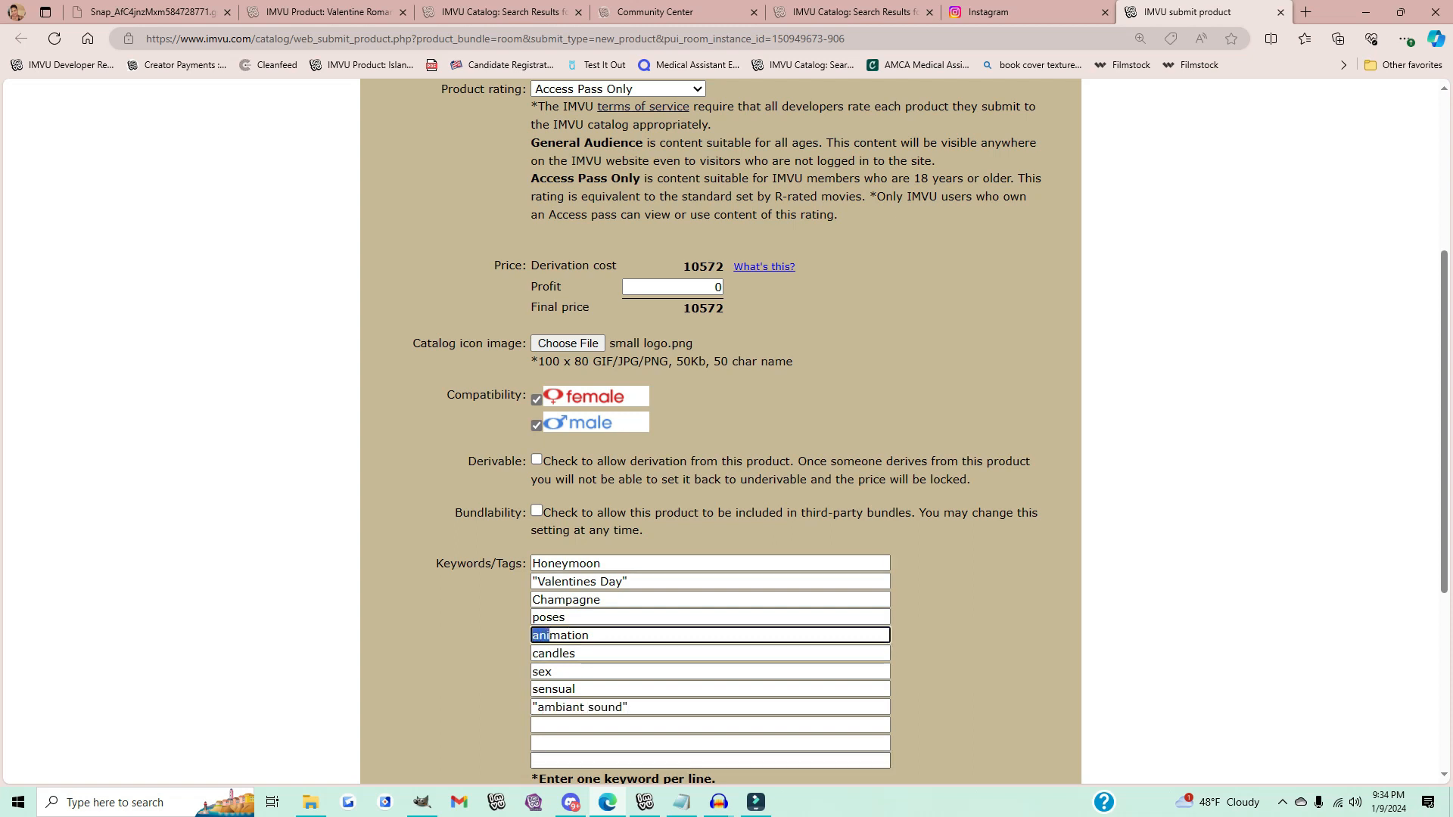
Step: Add the keywords Bed, kiss and kissing in the remaining keyword fields
right_click(564, 708)
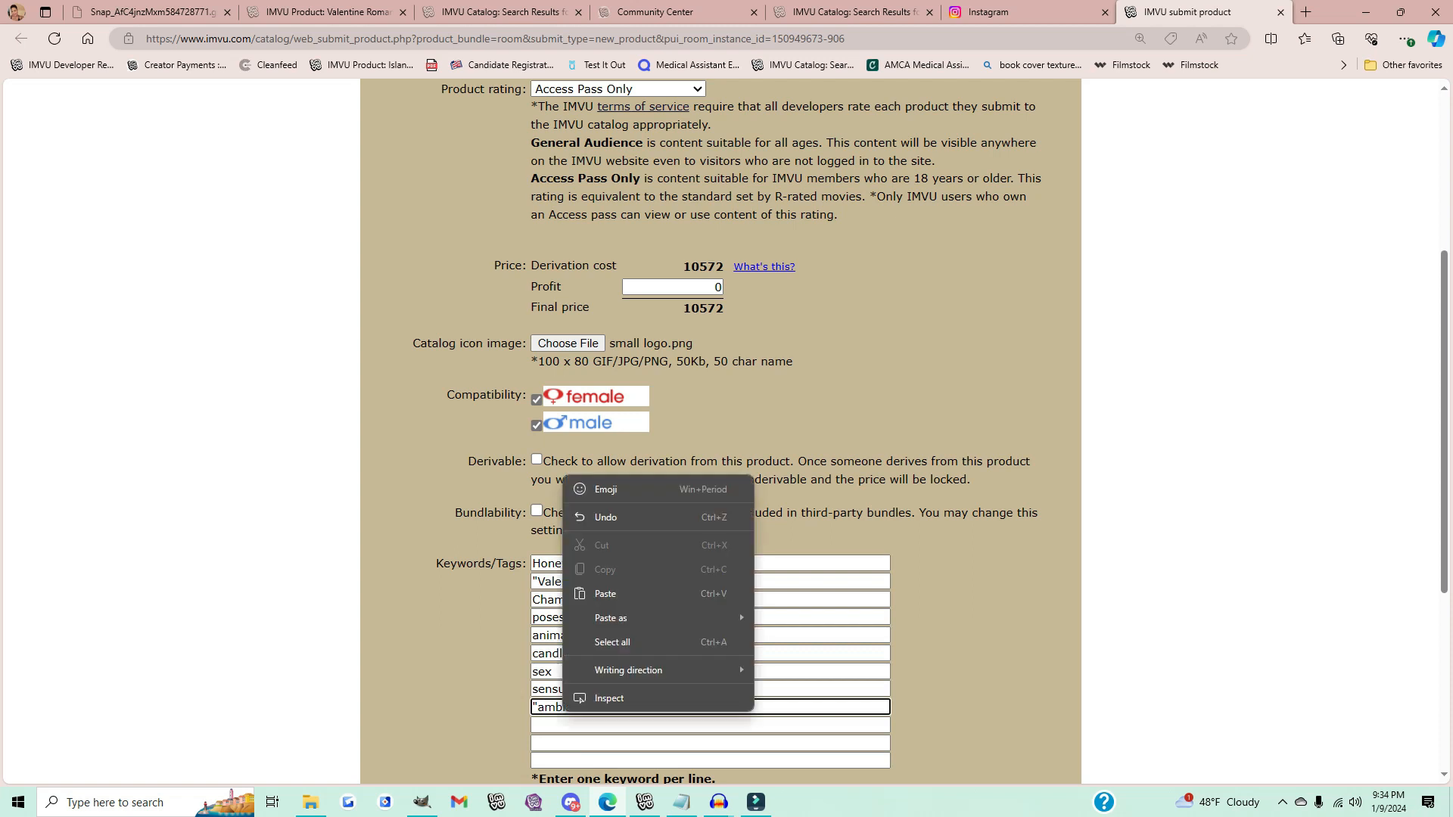
left_click(561, 711)
left_click(564, 725)
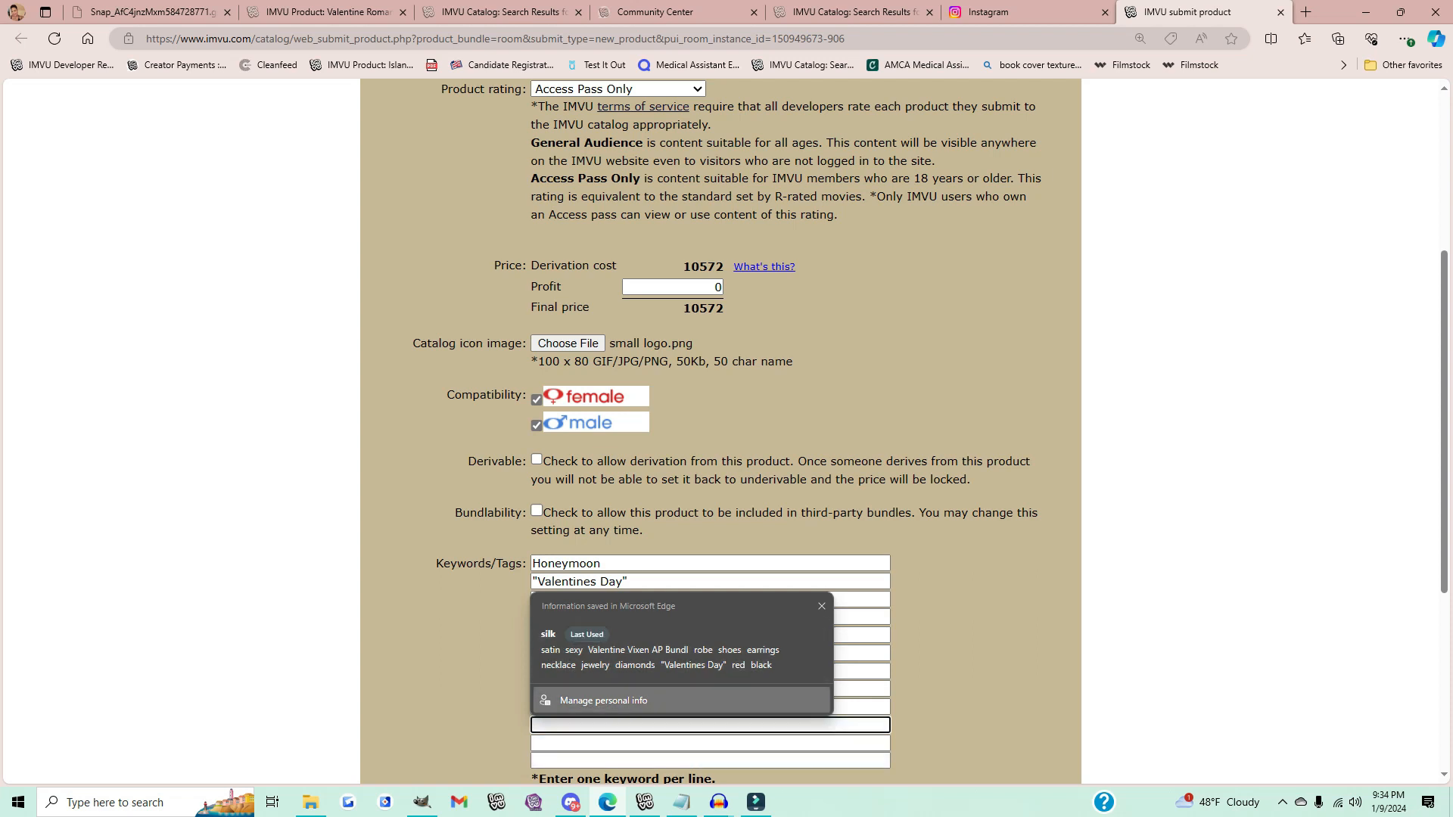
key("Escape")
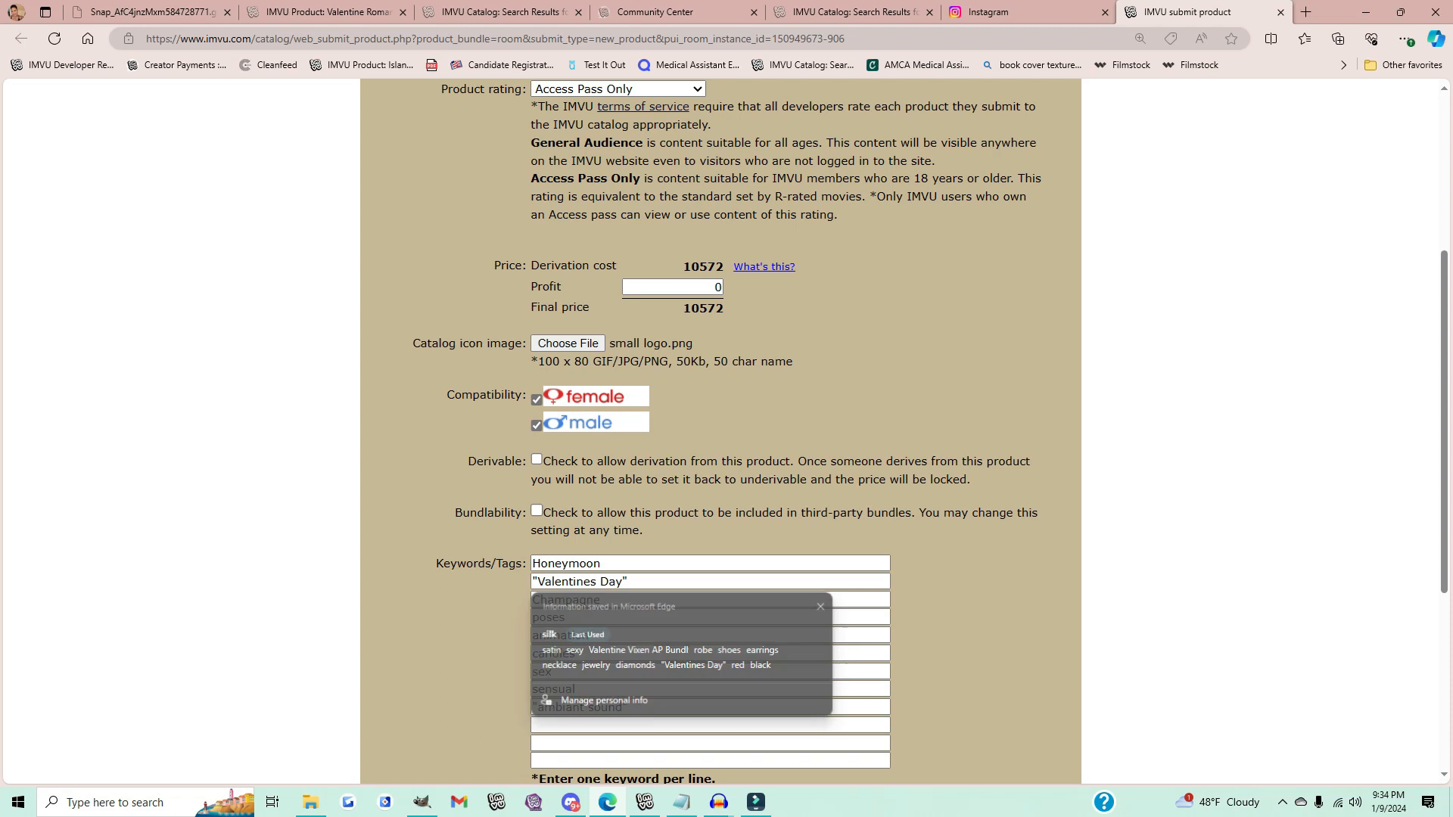
left_click(710, 725)
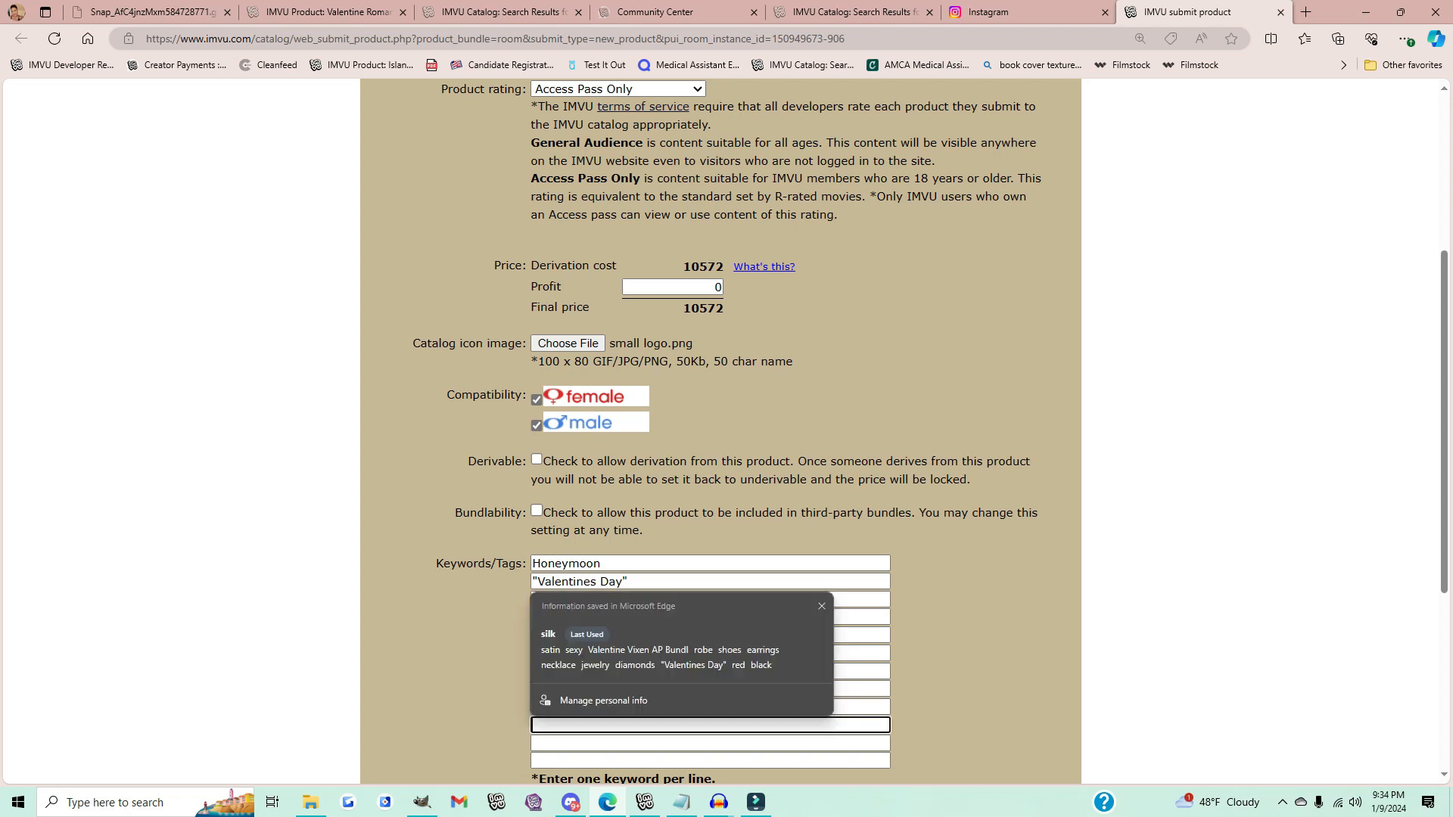
type("Bed")
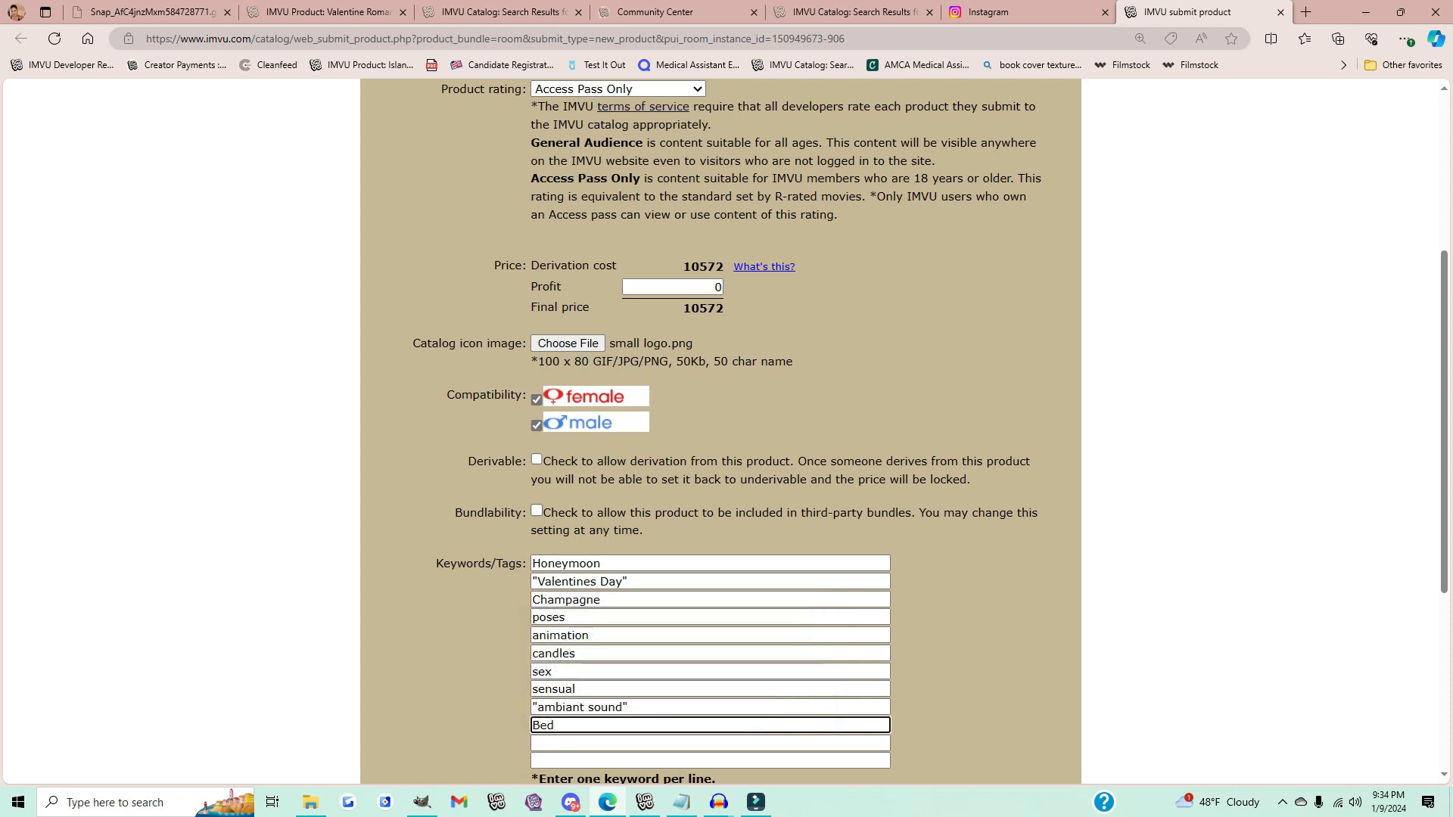
key("Tab")
type("kiss")
key("Tab")
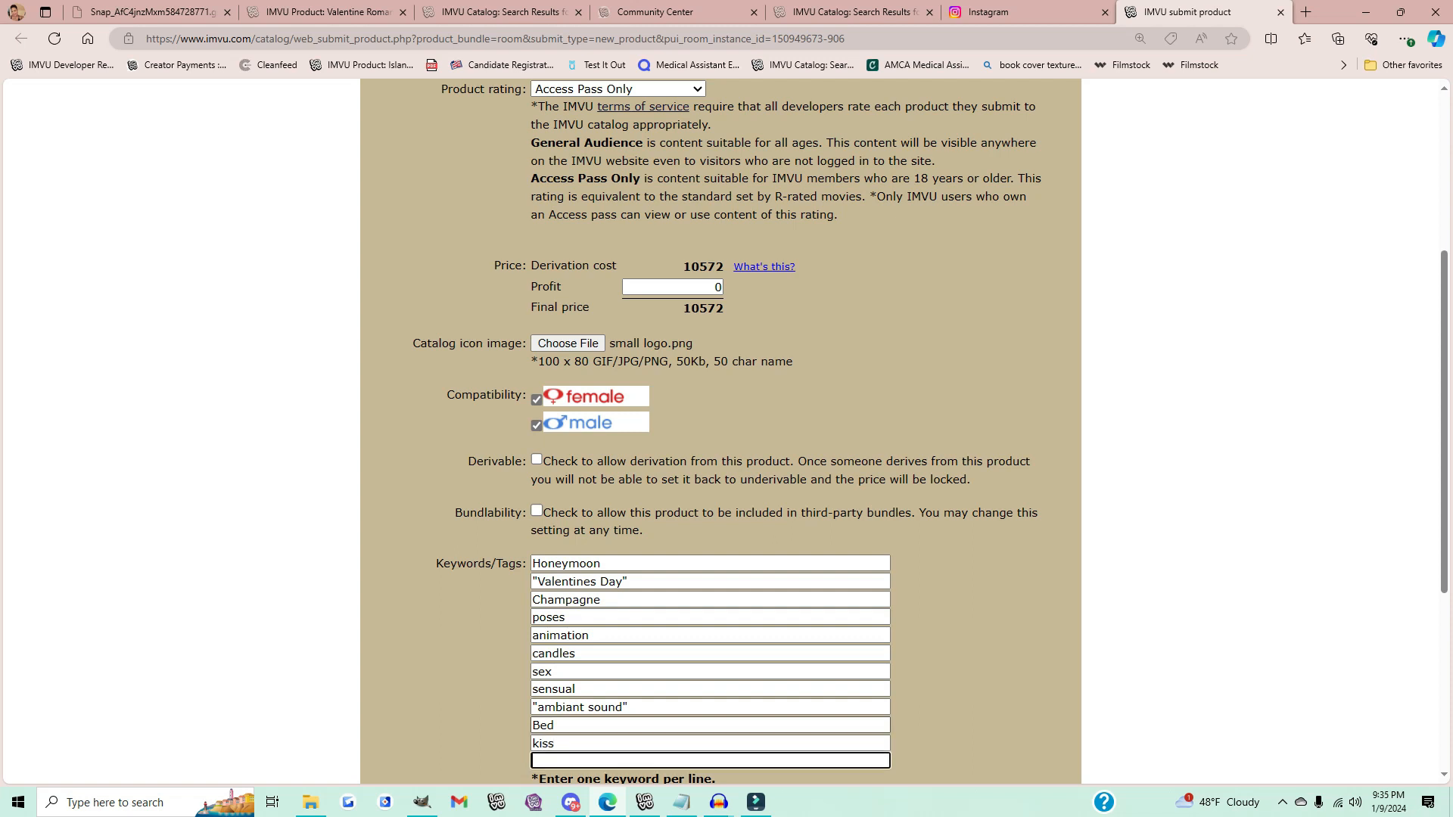
type("kissing")
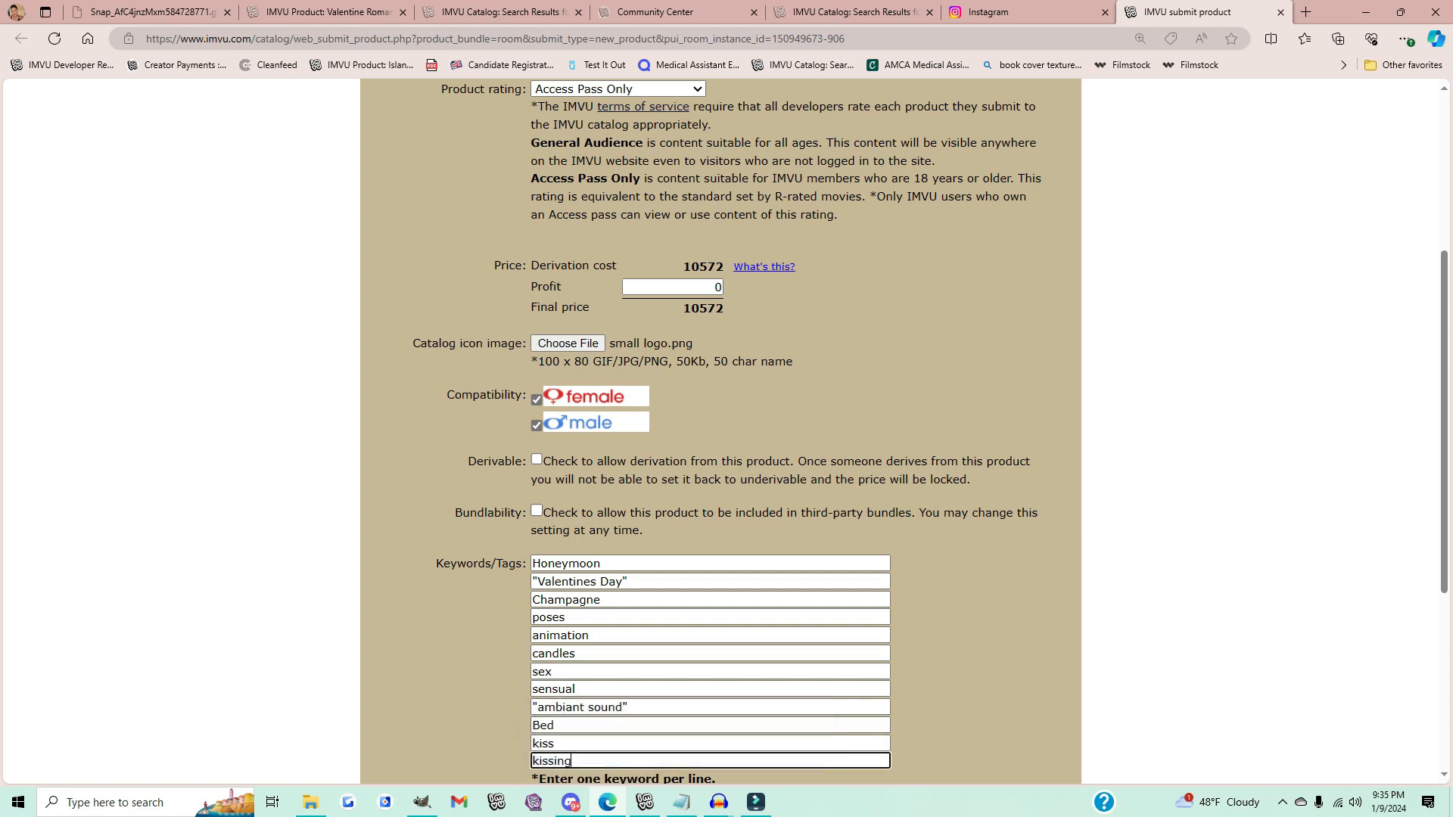
Step: Submit the product form
scroll(718, 431, "down", 4)
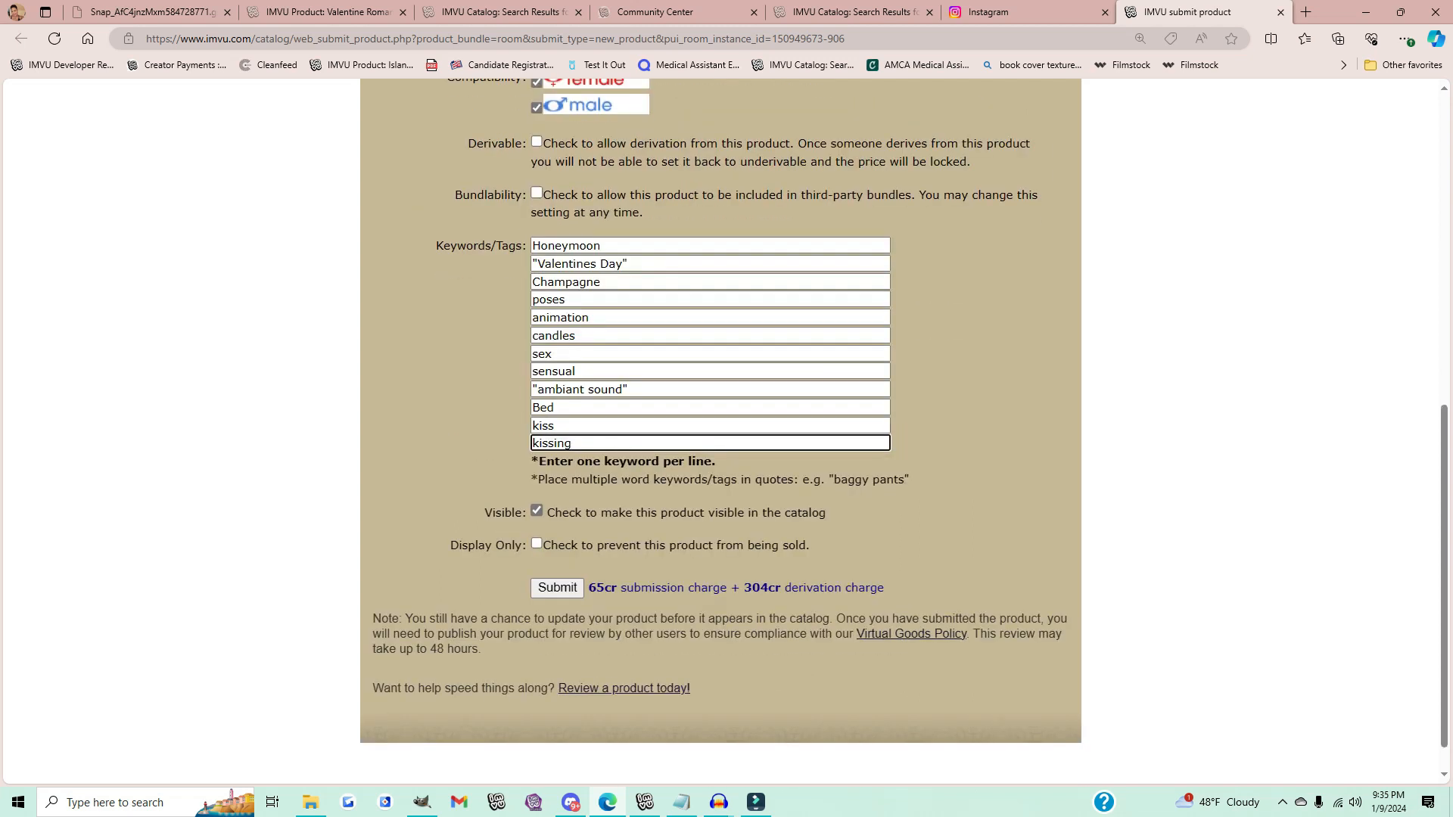
key("Return")
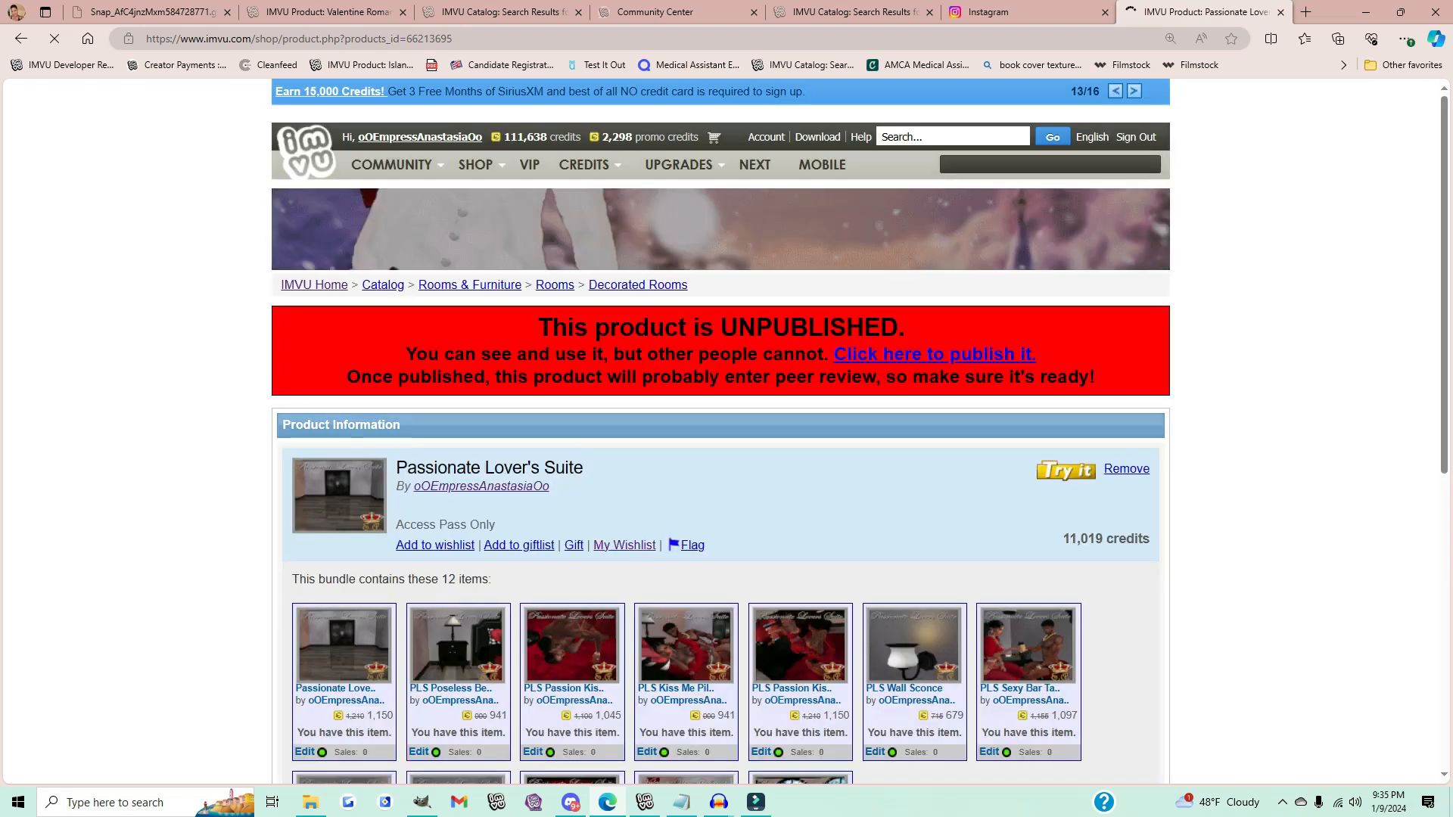
Step: Review the unpublished Passionate Lover's Suite bundle page and its included items
scroll(1027, 433, "down", 3)
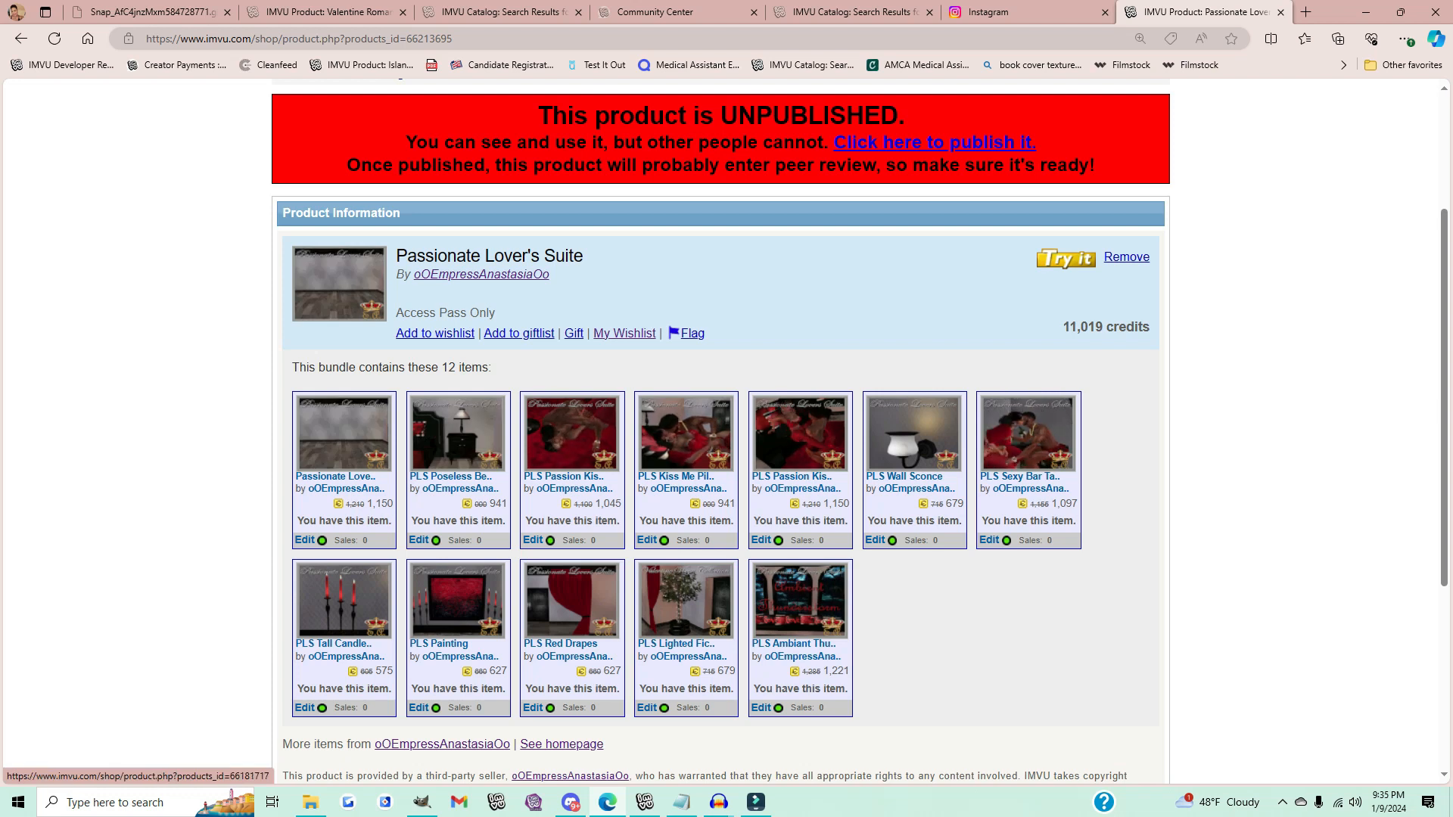
left_click(645, 802)
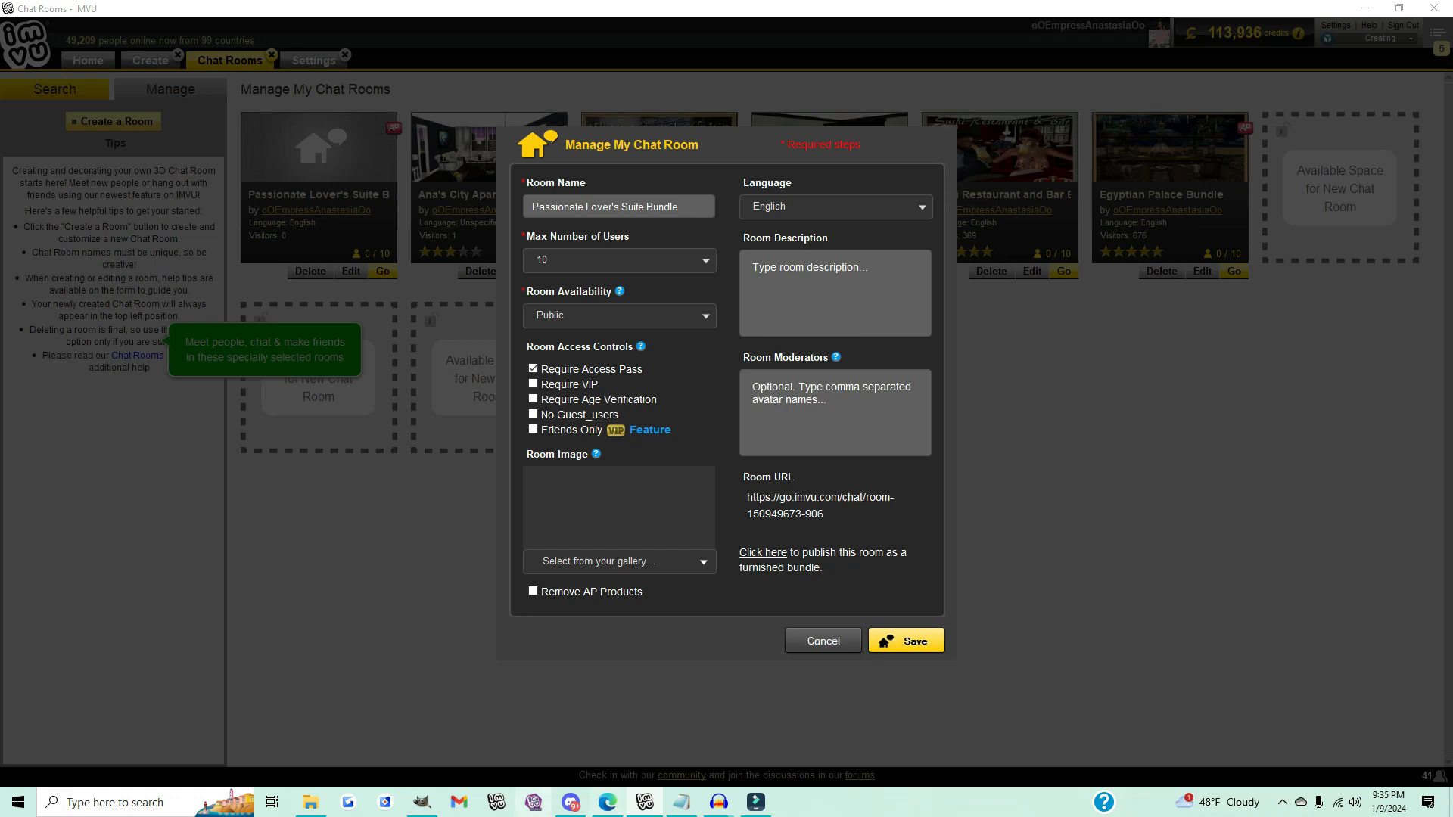
left_click(608, 802)
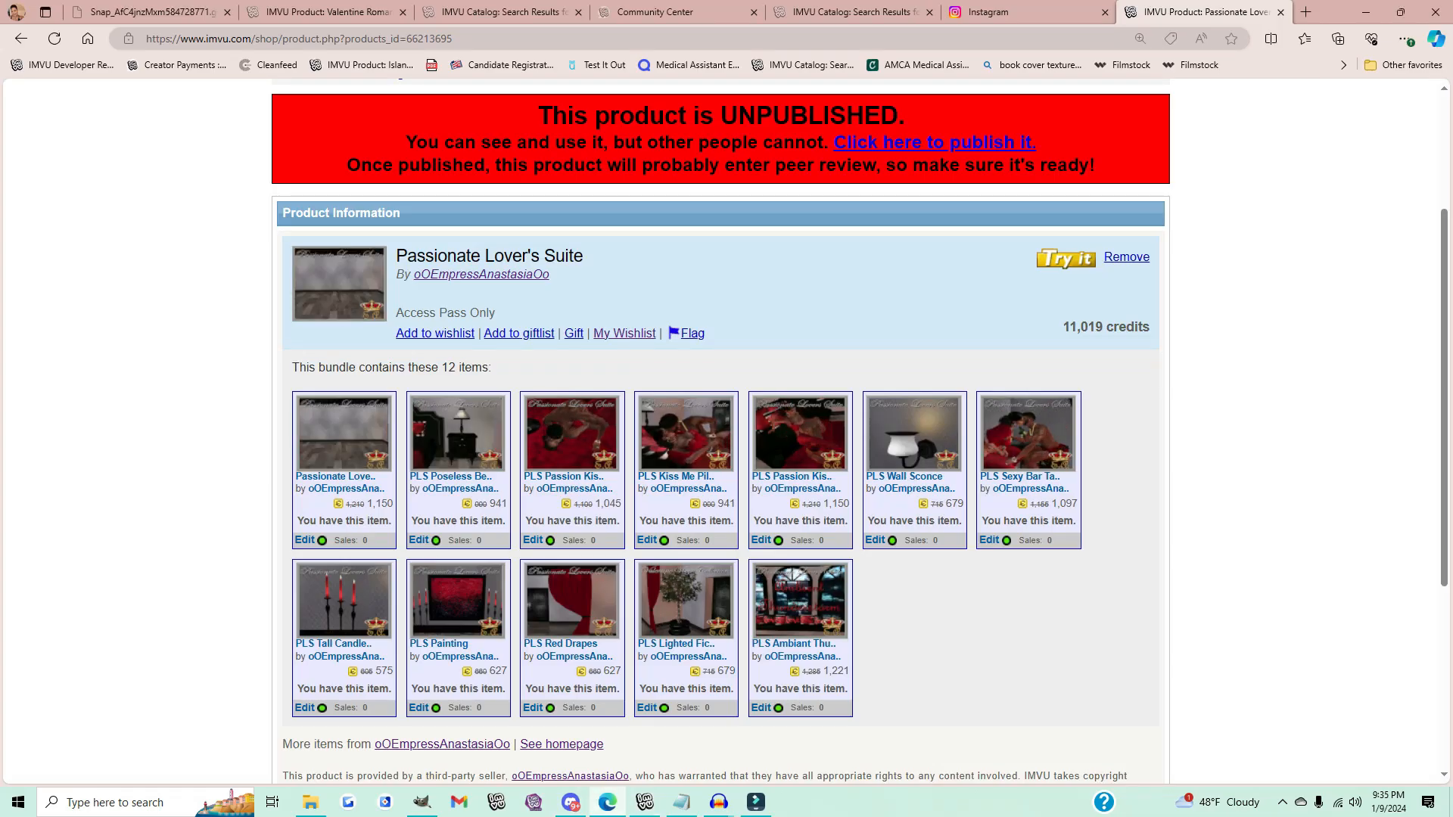
scroll(718, 432, "down", 4)
scroll(719, 431, "up", 4)
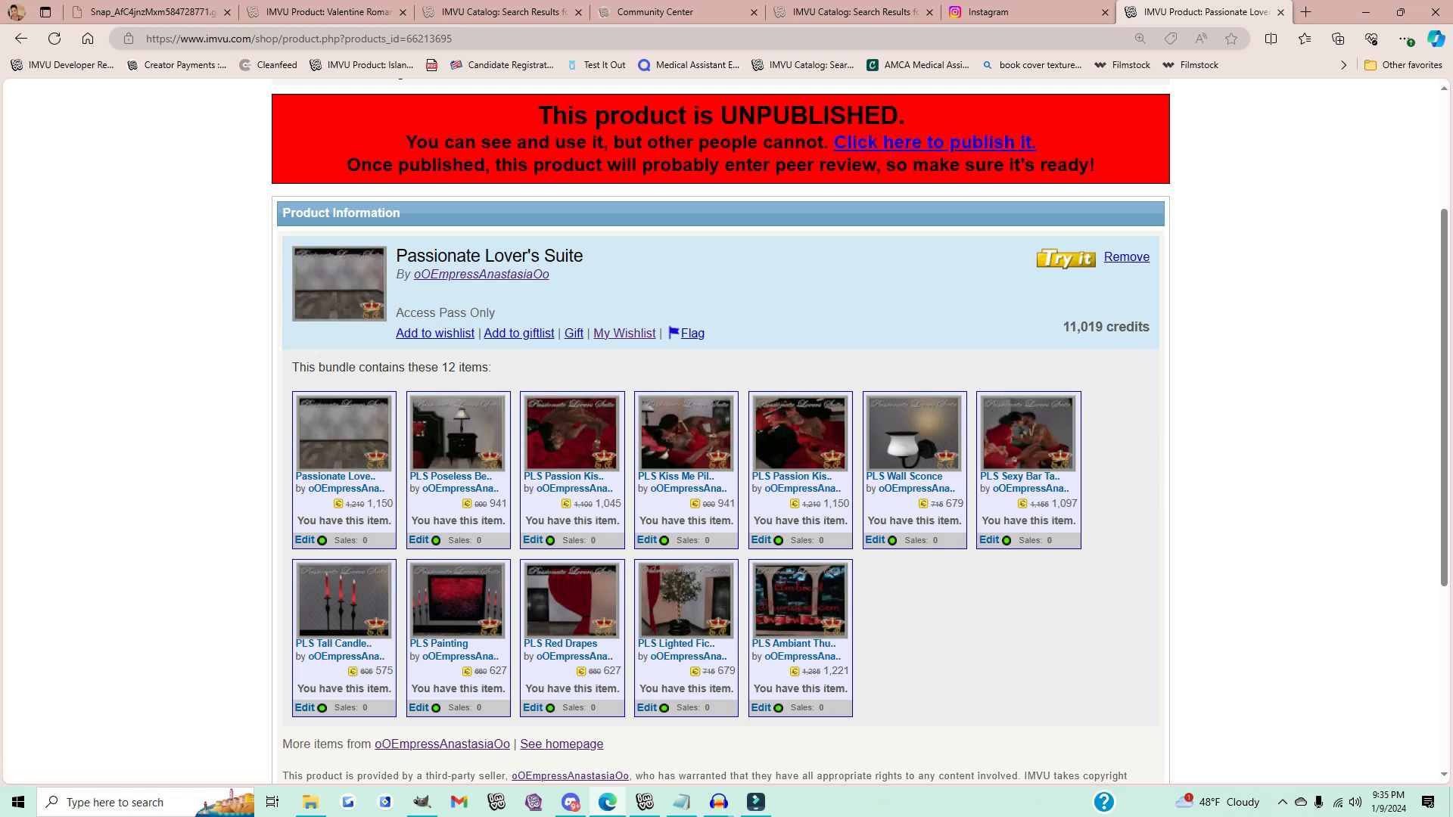
scroll(720, 431, "down", 5)
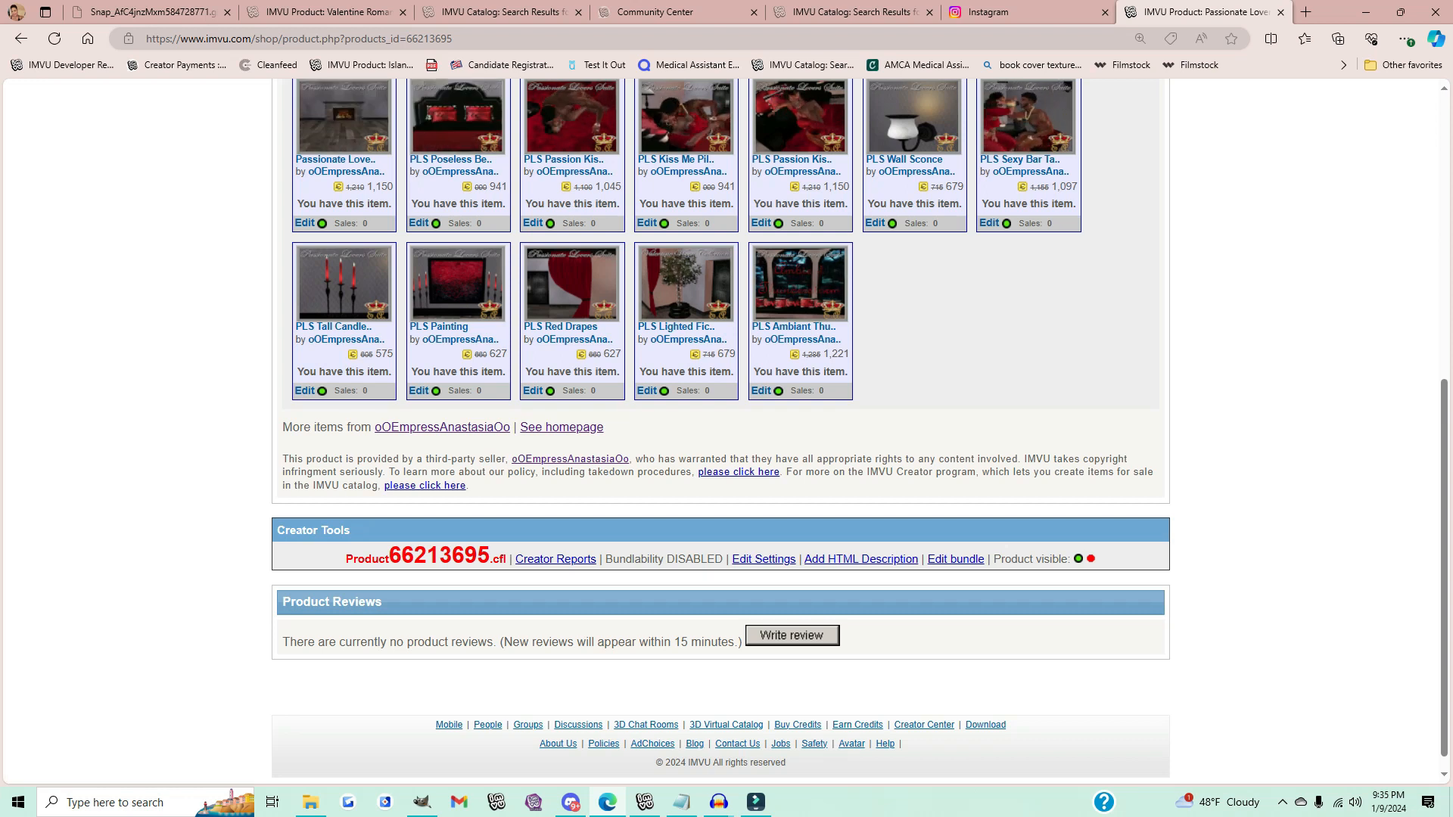
scroll(722, 432, "up", 3)
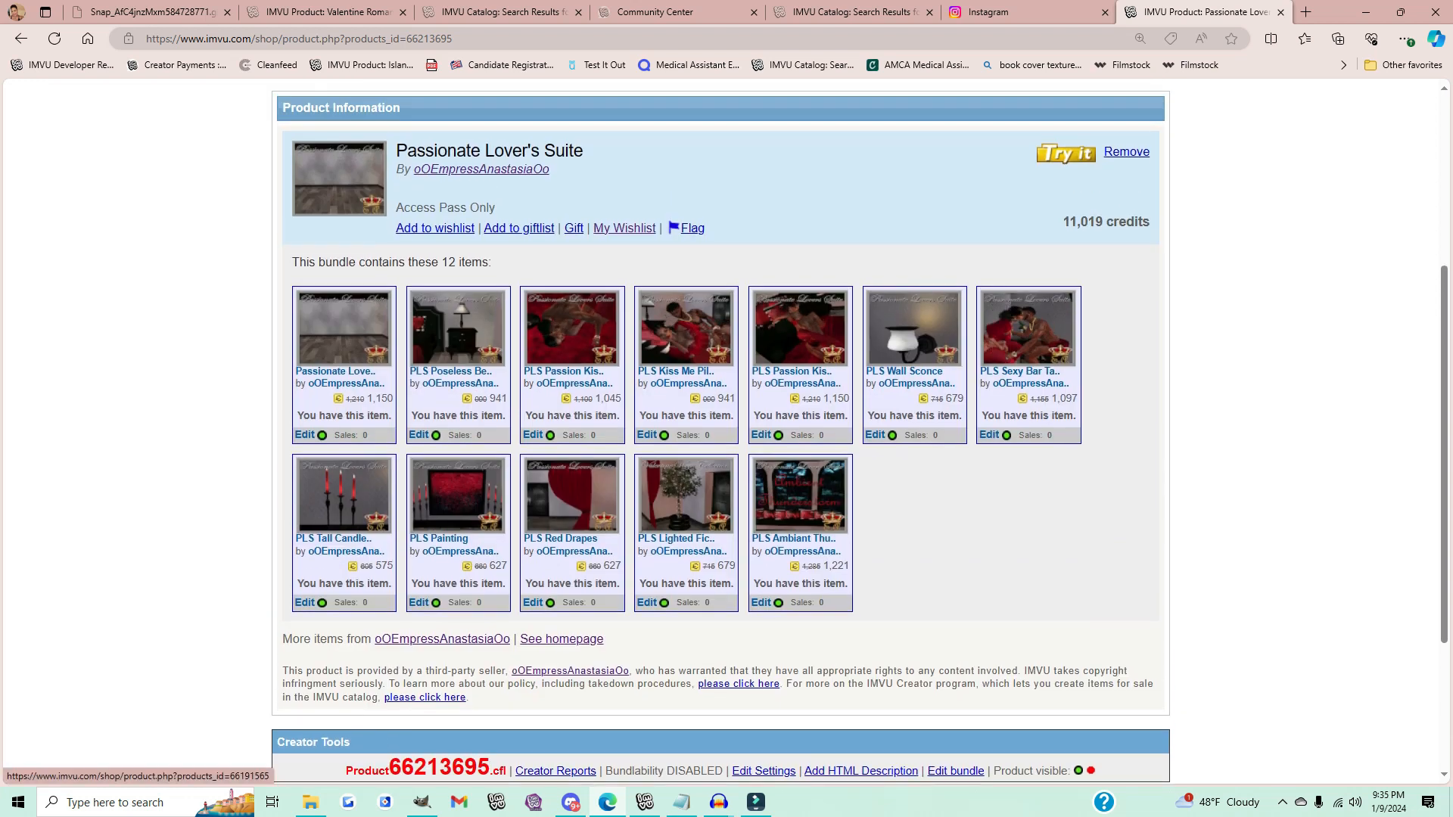